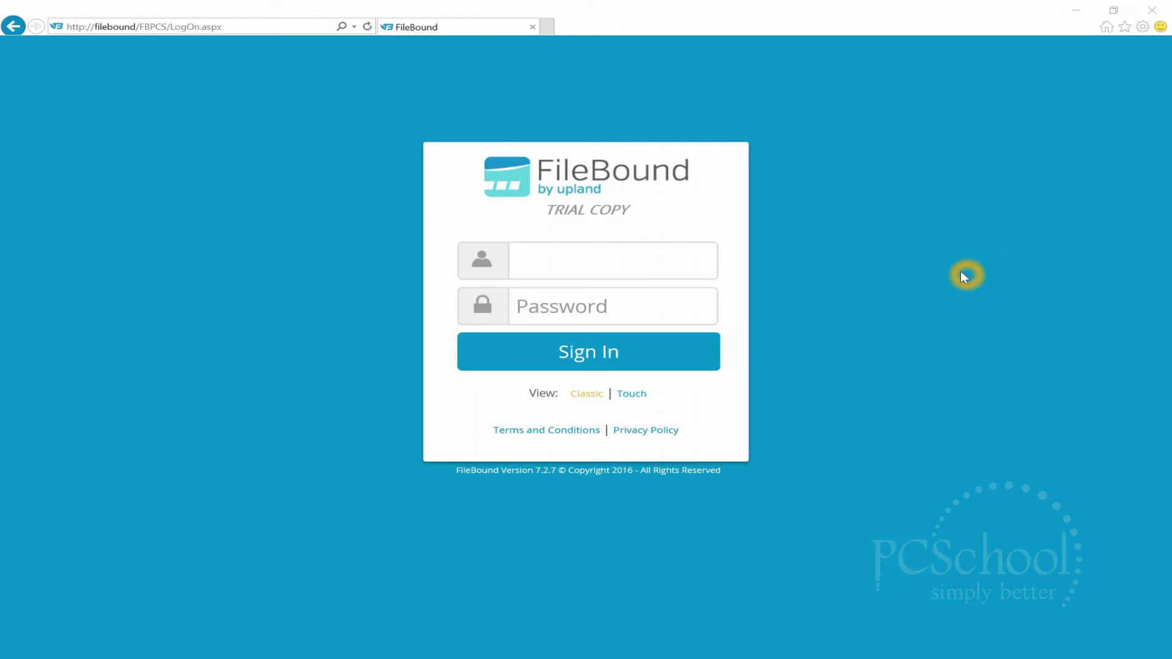
- Sign in to FileBound with the administrator username and the saved password
{"action": "left_click", "coordinate": [647, 259]}
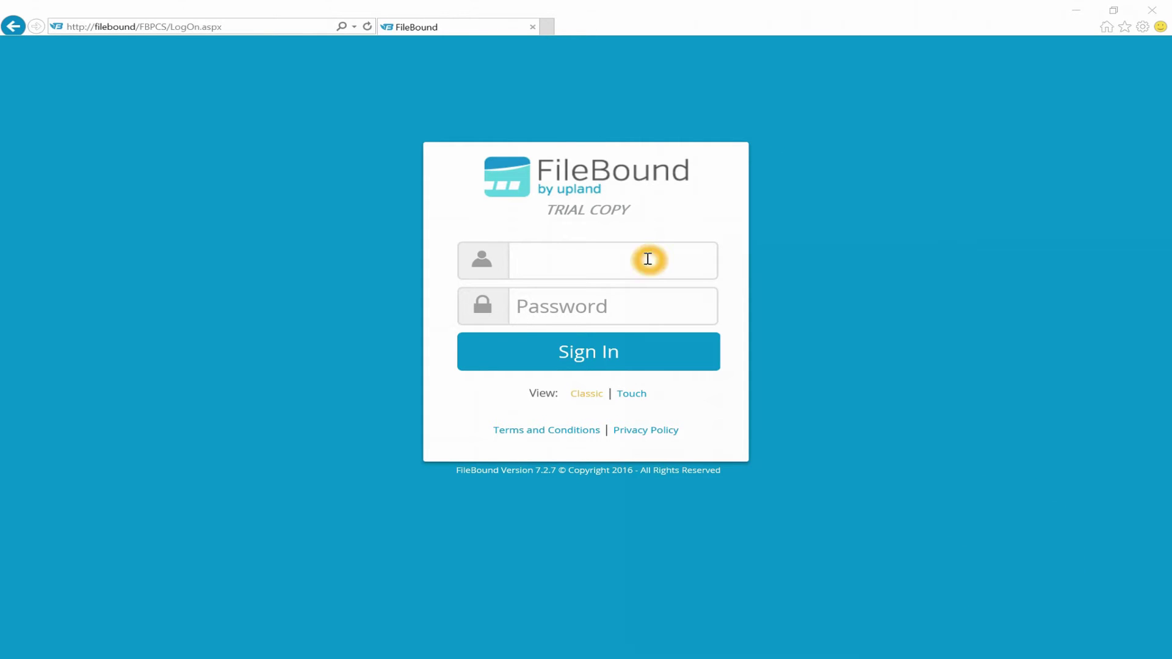
{"action": "type", "text": "admin"}
{"action": "key", "text": "Tab"}
{"action": "key", "text": "Return"}
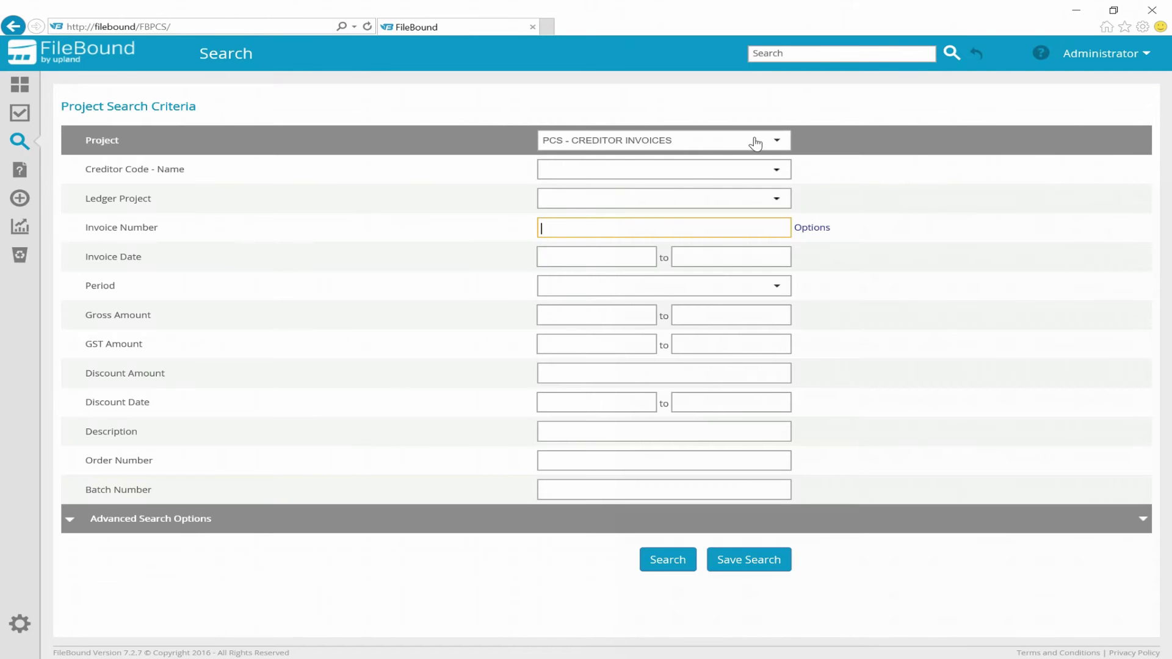
- Open the Project list to search the PCS - CREDITOR INVOICES project
{"action": "left_click", "coordinate": [754, 145]}
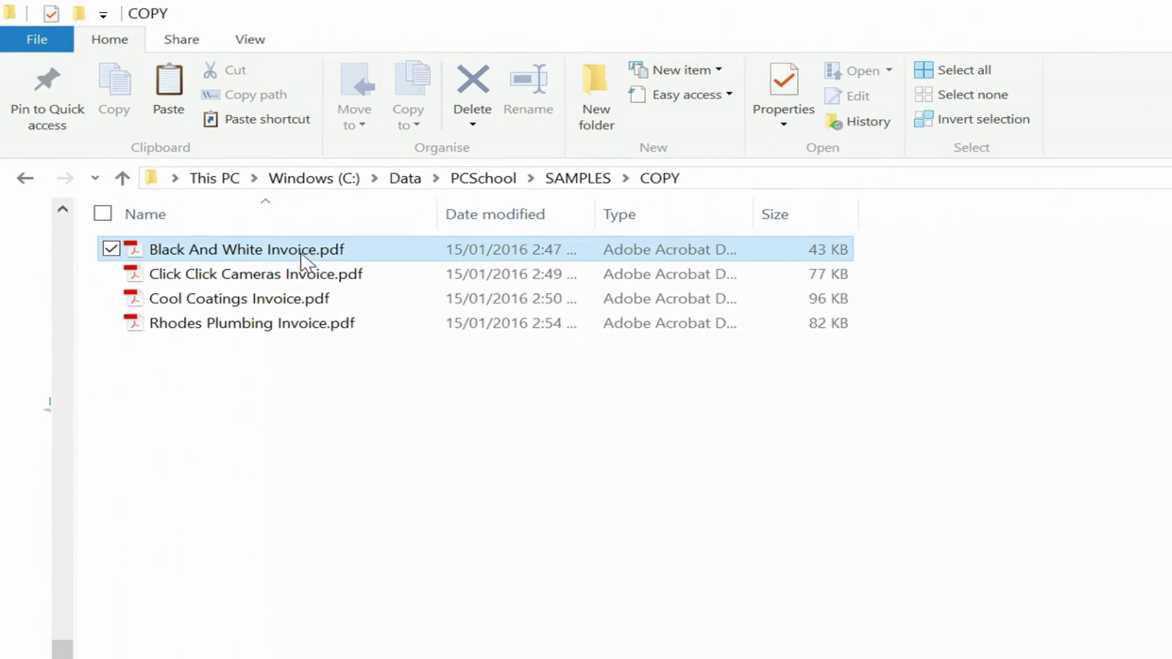
{"action": "double_click", "coordinate": [335, 280]}
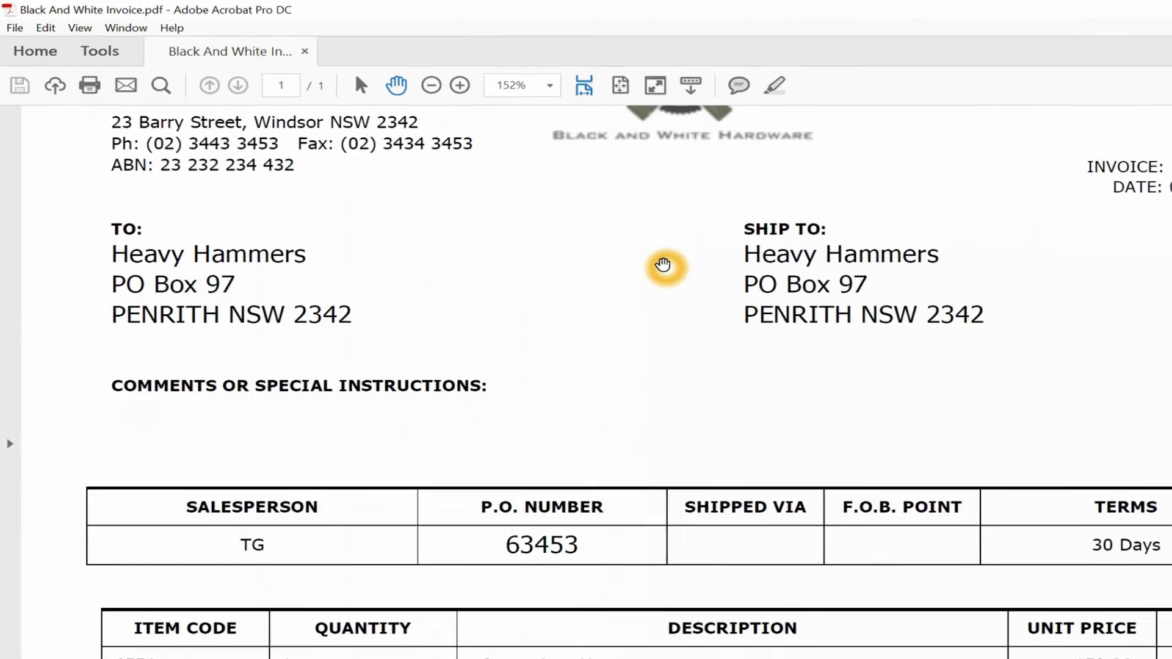
{"action": "scroll", "coordinate": [663, 264], "scroll_direction": "down", "scroll_amount": 1}
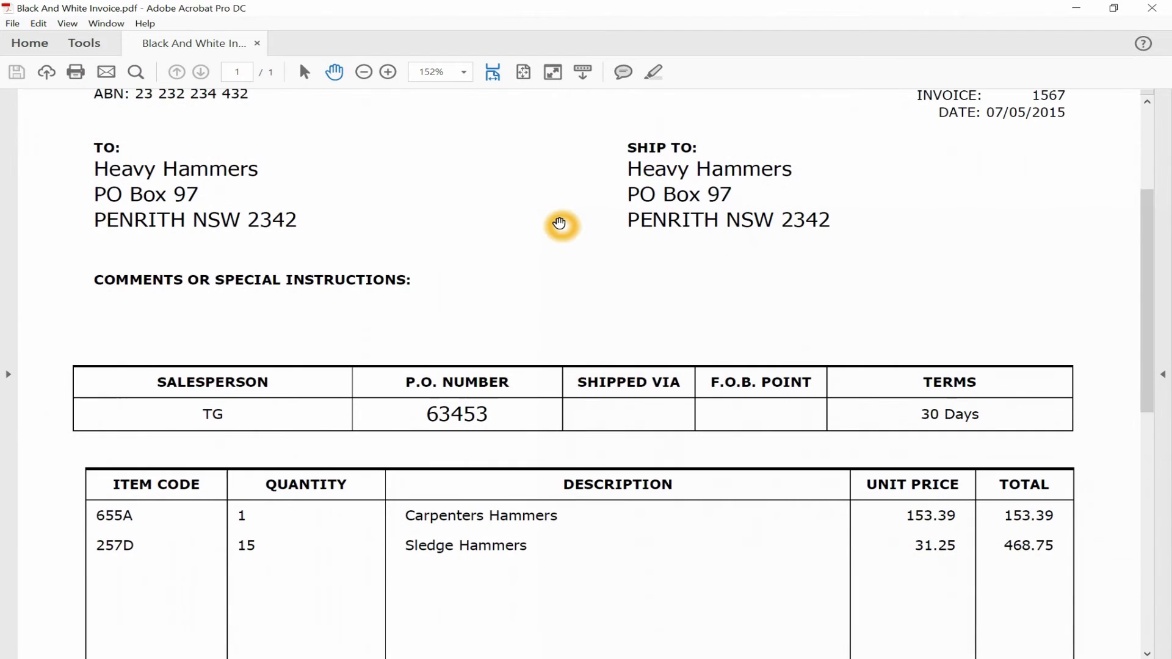
{"action": "left_click_drag", "start_coordinate": [1139, 206], "coordinate": [1156, 241]}
{"action": "left_click", "coordinate": [1153, 7]}
- Paste the four invoice PDFs from the COPY folder into the SAMPLES folder
{"action": "left_click_drag", "start_coordinate": [293, 249], "coordinate": [153, 150]}
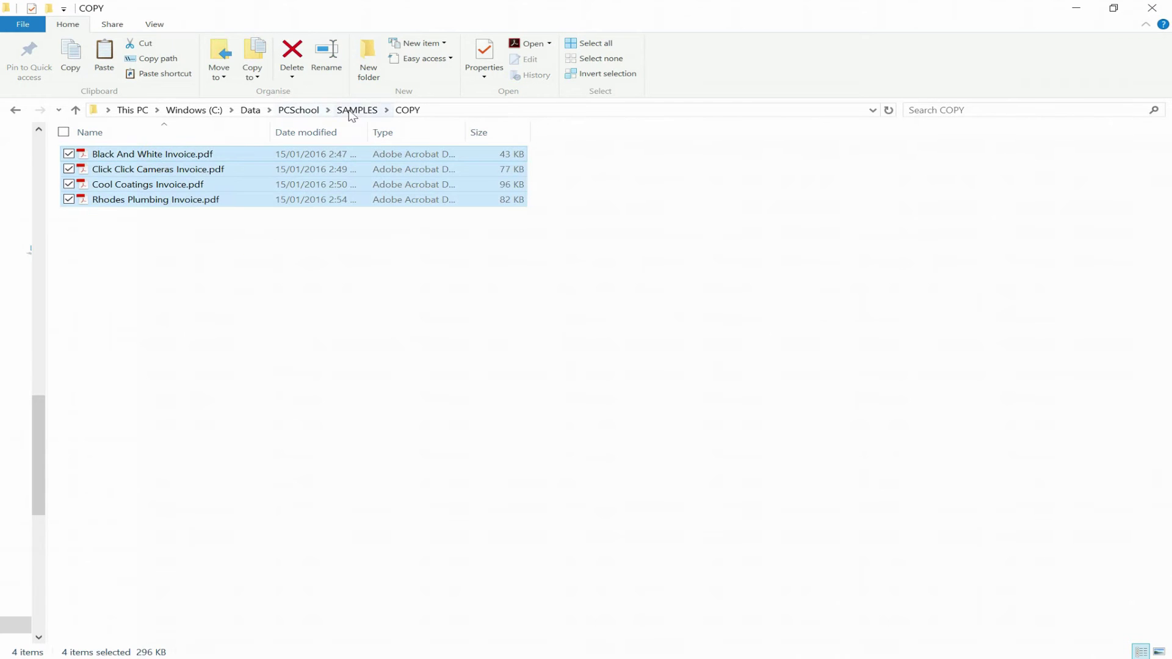
{"action": "left_click", "coordinate": [354, 110]}
{"action": "left_click", "coordinate": [252, 349]}
{"action": "key", "text": "ctrl+v"}
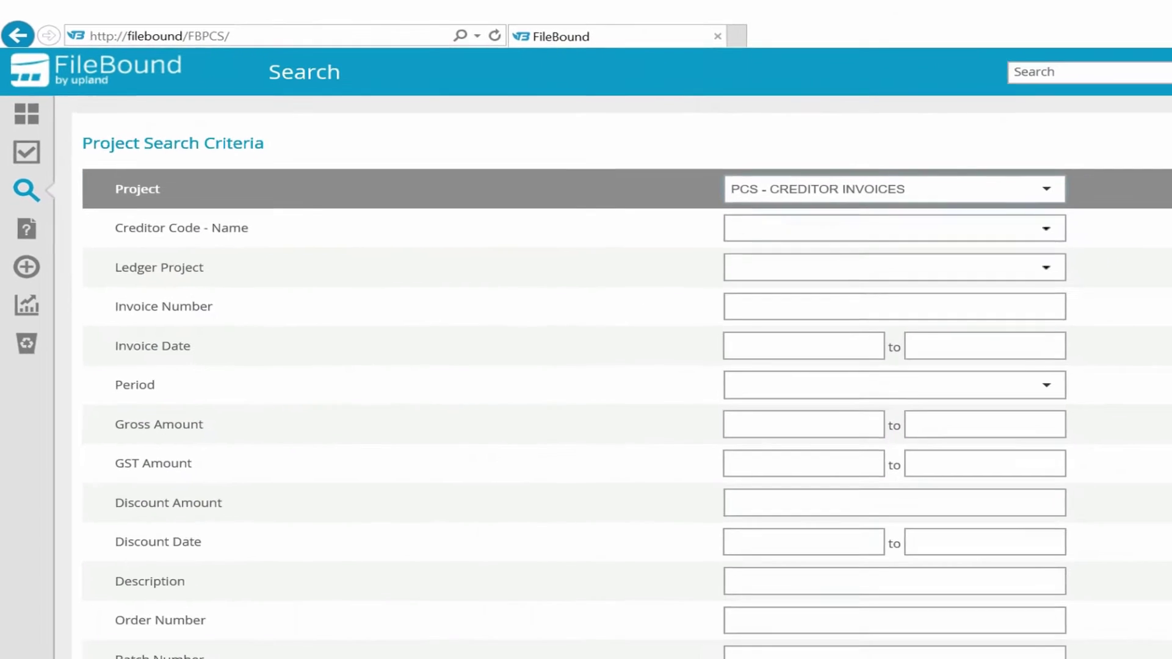
- Search PCS - CREDITOR INVOICES and review the four New Invoice results and creditor codes
{"action": "left_click", "coordinate": [707, 594]}
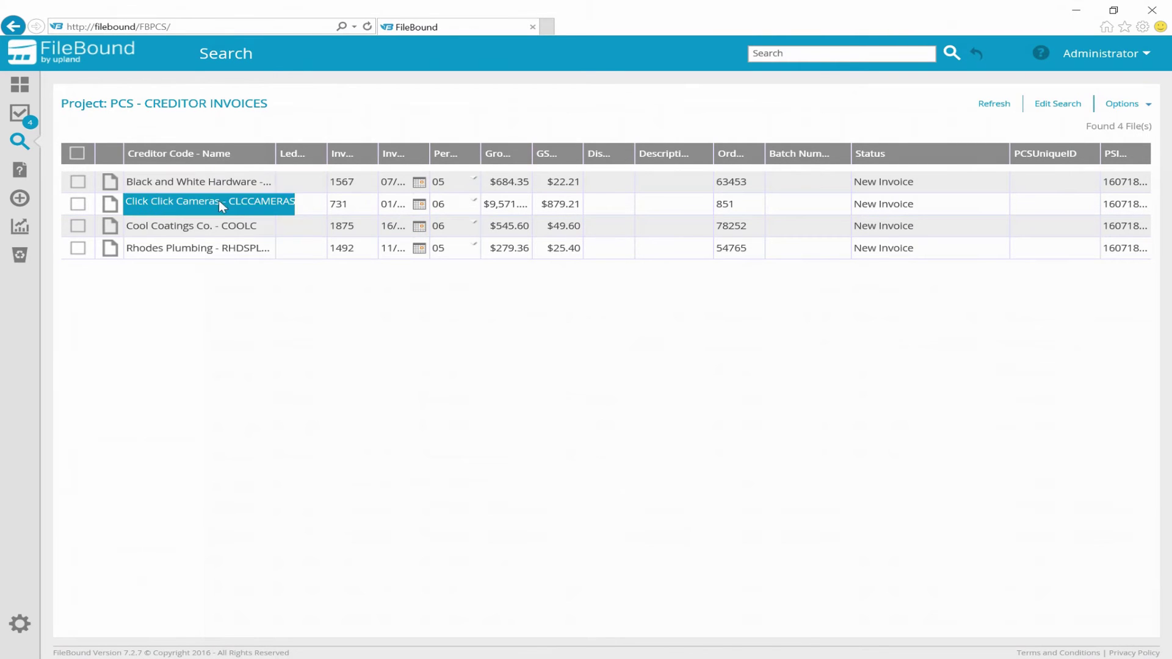
{"action": "left_click", "coordinate": [225, 250]}
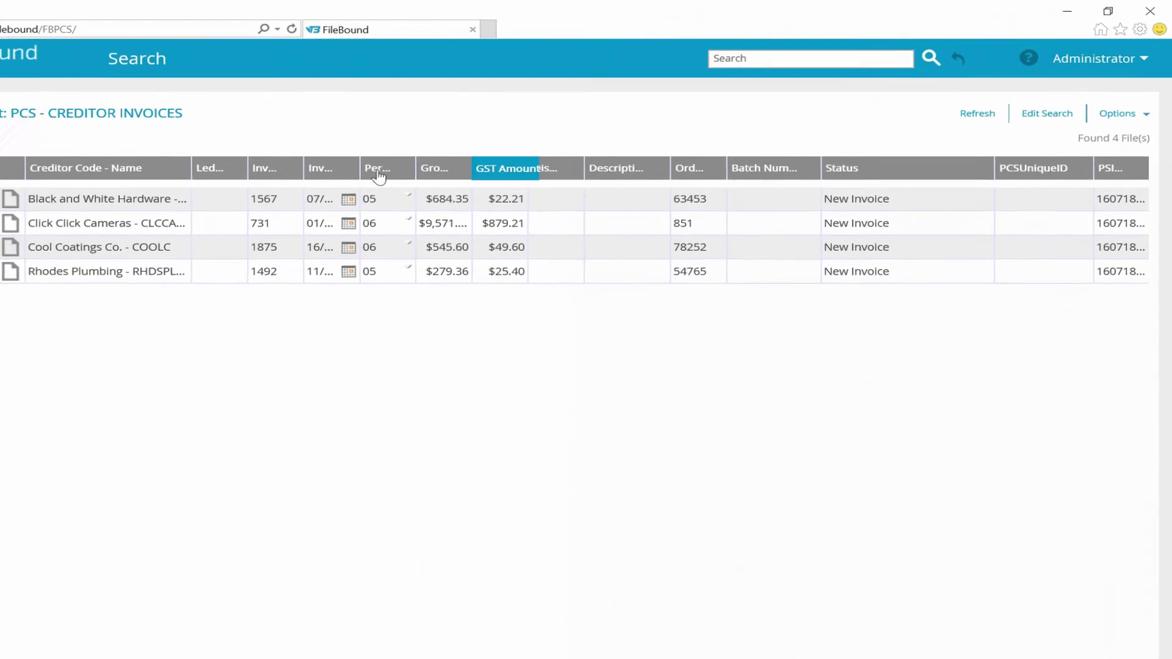
- Open Black and White Hardware invoice 1567 from Assignments in a maximised viewer
{"action": "left_click", "coordinate": [20, 113]}
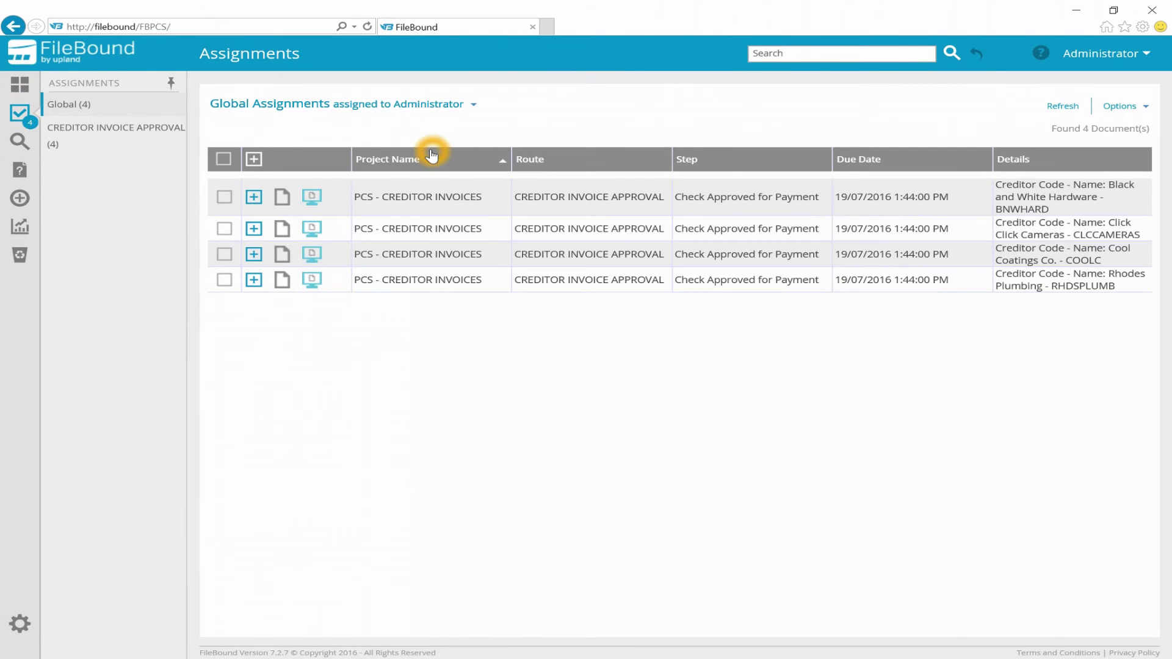
{"action": "left_click", "coordinate": [282, 198]}
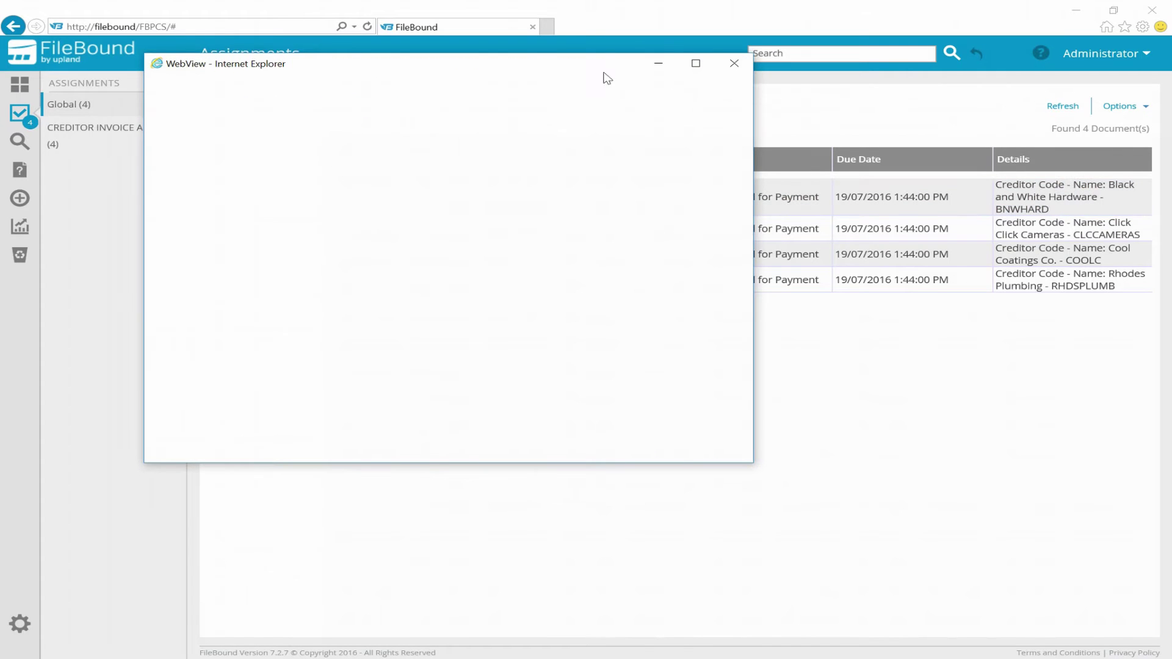
{"action": "left_click", "coordinate": [696, 64]}
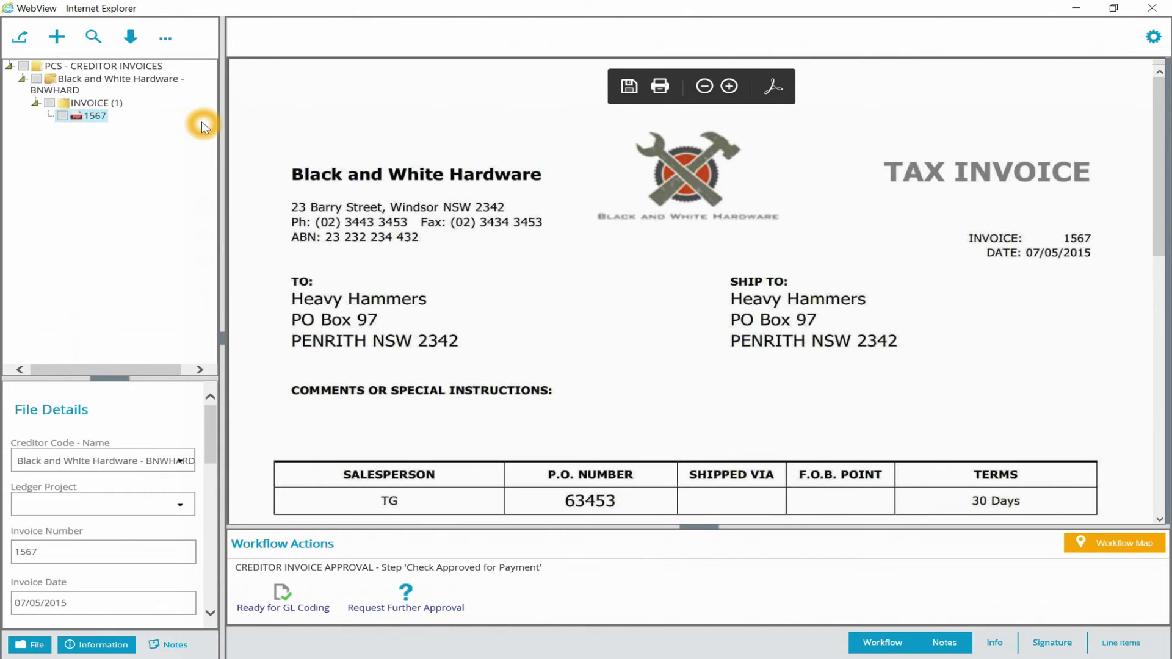
{"action": "left_click_drag", "start_coordinate": [117, 383], "coordinate": [130, 190]}
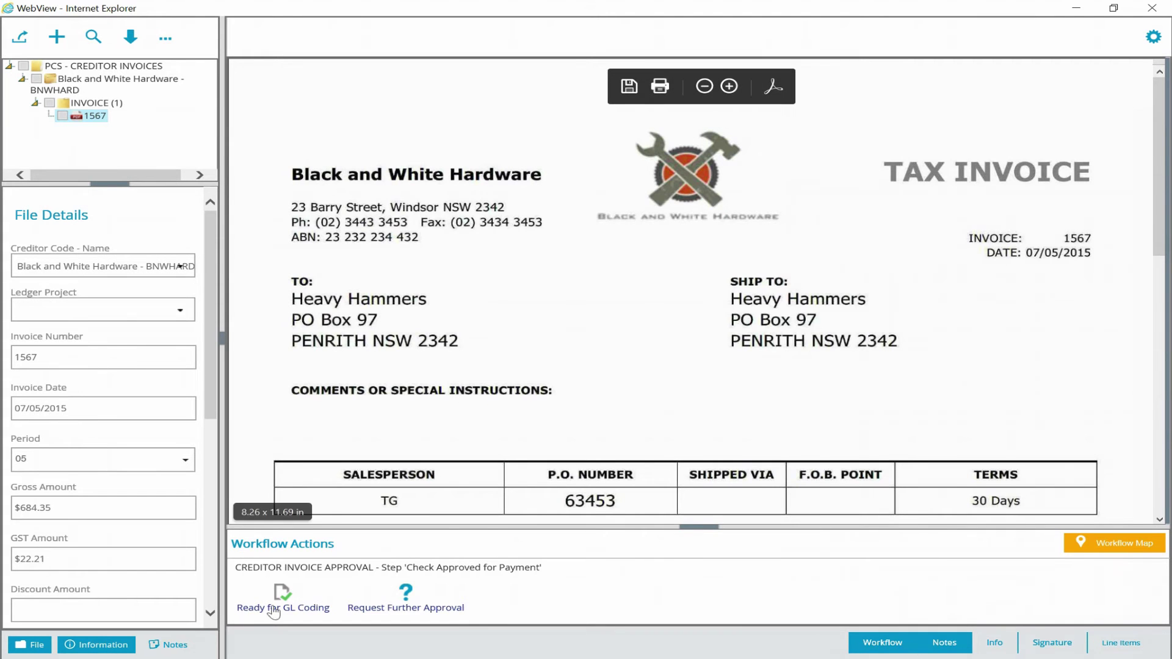
- Adjust the viewer panels and mark invoice 1567 Ready for GL Coding
{"action": "left_click", "coordinate": [479, 612]}
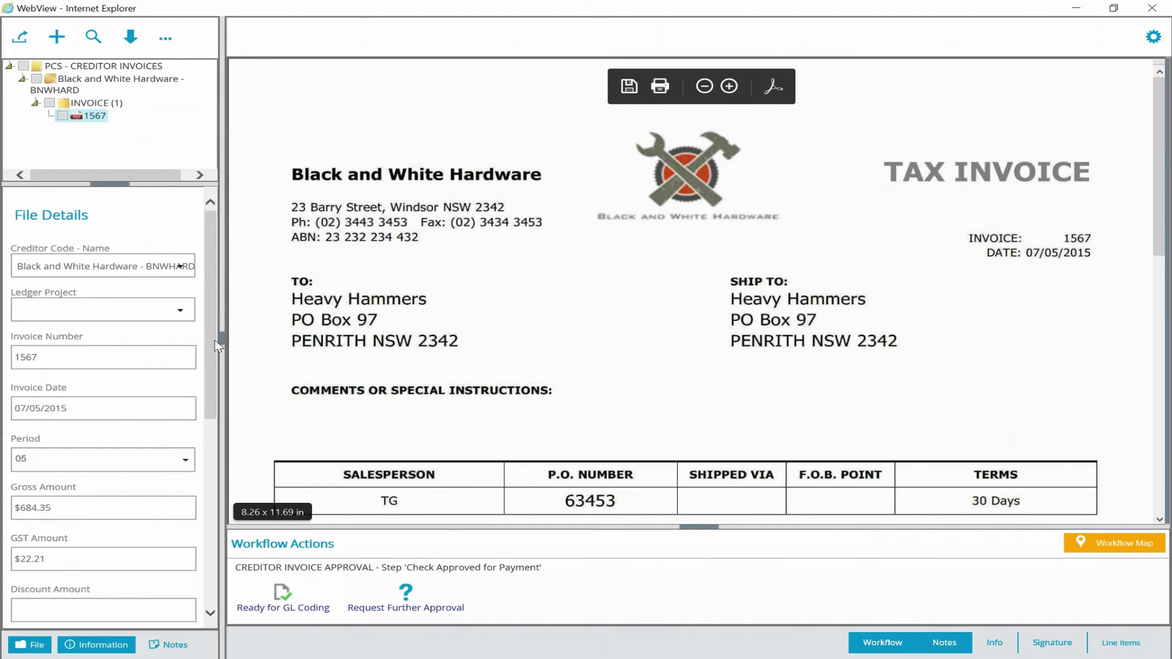
{"action": "left_click_drag", "start_coordinate": [212, 306], "coordinate": [217, 526]}
{"action": "left_click", "coordinate": [75, 475]}
{"action": "left_click", "coordinate": [238, 441]}
{"action": "left_click", "coordinate": [440, 563]}
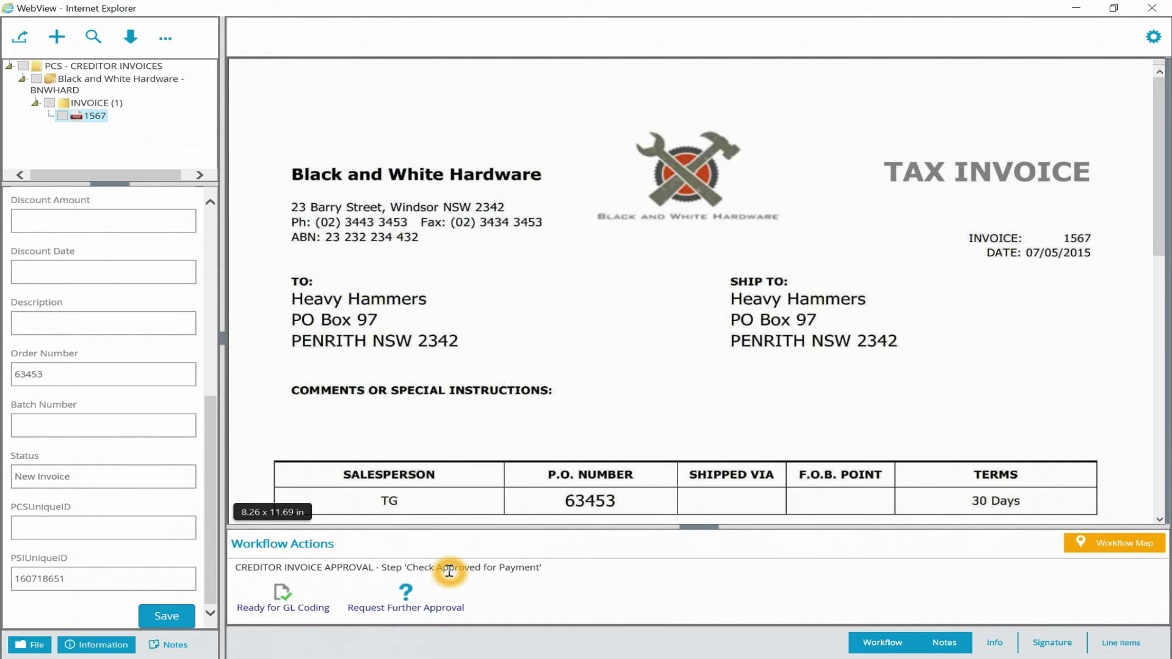
{"action": "left_click", "coordinate": [401, 566]}
{"action": "left_click", "coordinate": [534, 560]}
{"action": "left_click", "coordinate": [549, 522]}
{"action": "left_click", "coordinate": [548, 263]}
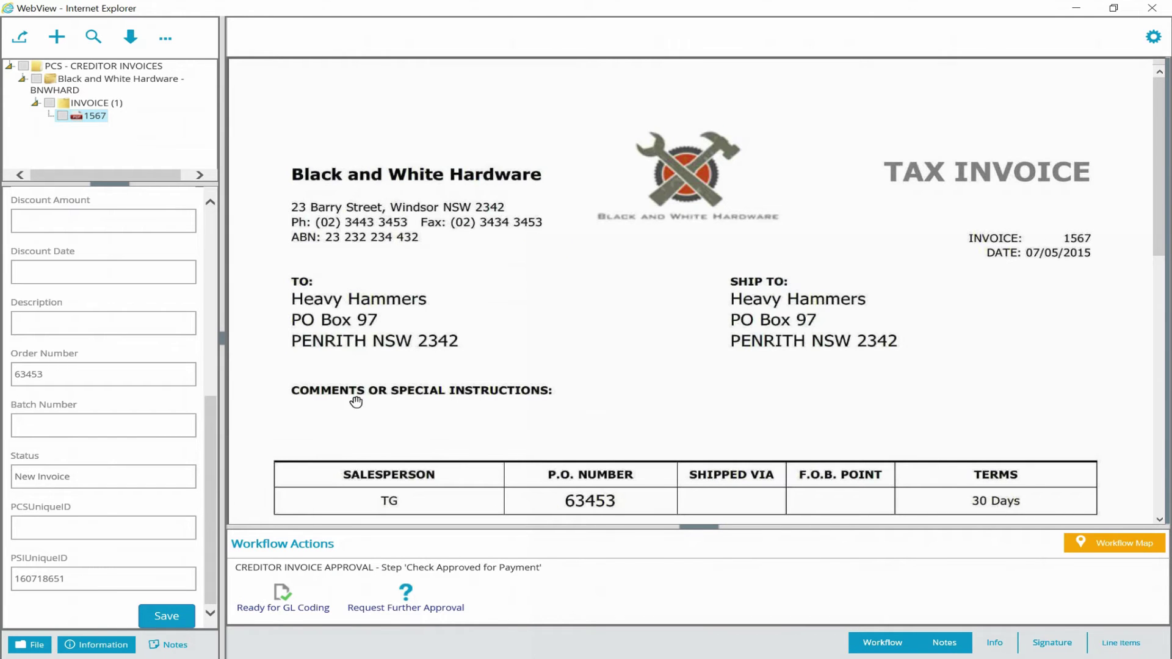
{"action": "left_click", "coordinate": [299, 606]}
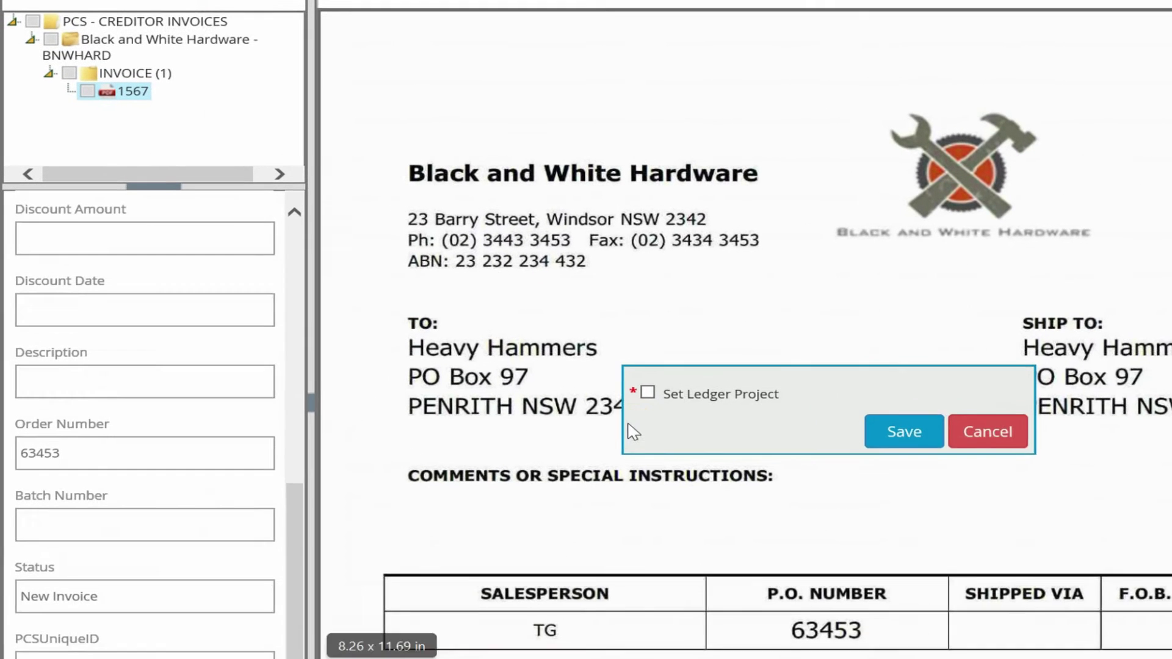
- Set invoice 1567's Ledger Project to All Orders
{"action": "left_click", "coordinate": [674, 416]}
{"action": "left_click", "coordinate": [713, 420]}
{"action": "left_click", "coordinate": [730, 416]}
{"action": "left_click", "coordinate": [791, 422]}
{"action": "left_click_drag", "start_coordinate": [299, 547], "coordinate": [345, 312]}
{"action": "left_click", "coordinate": [273, 320]}
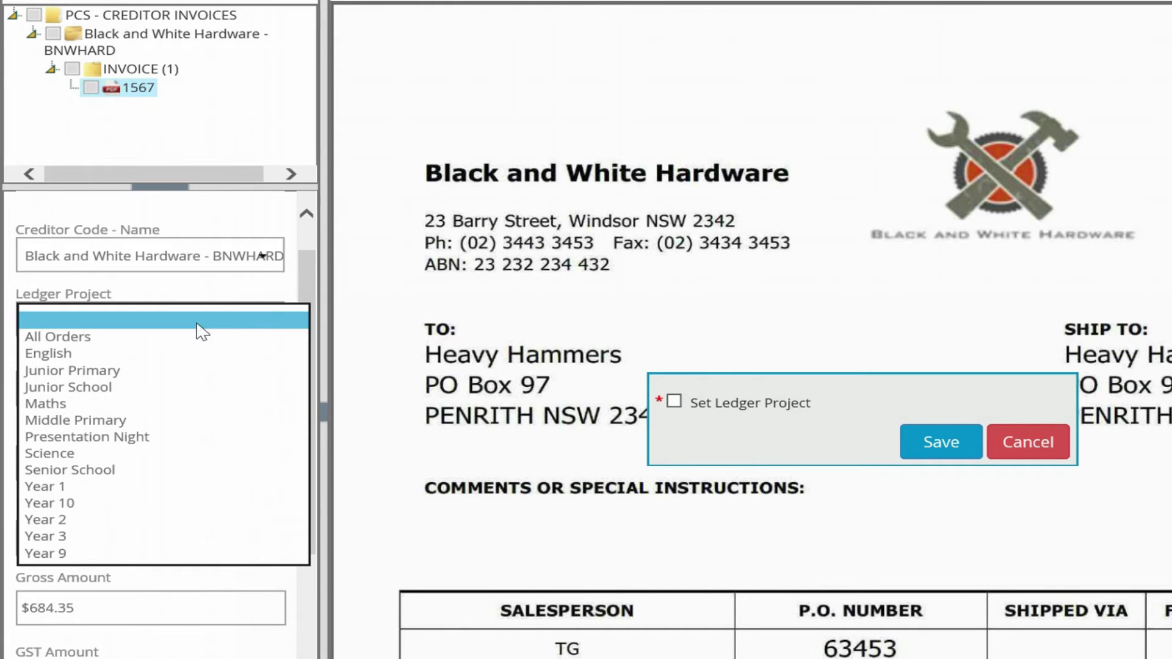
{"action": "left_click", "coordinate": [83, 336]}
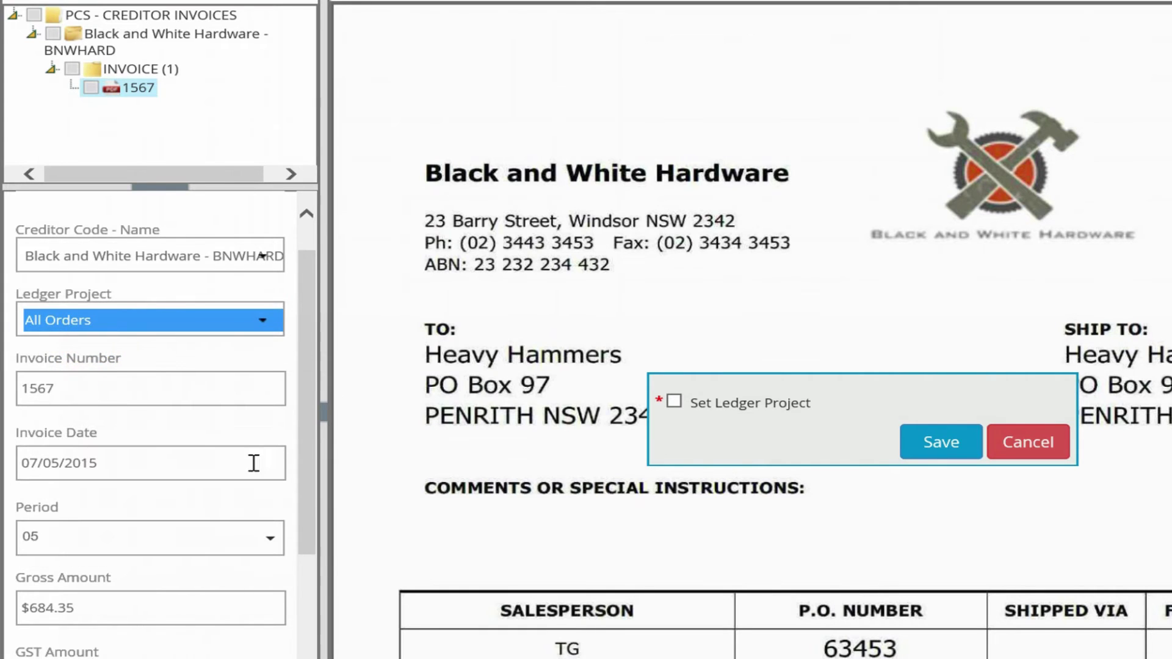
- Enter the description 'Hammers', tick Set Ledger Project and save
{"action": "left_click", "coordinate": [308, 413]}
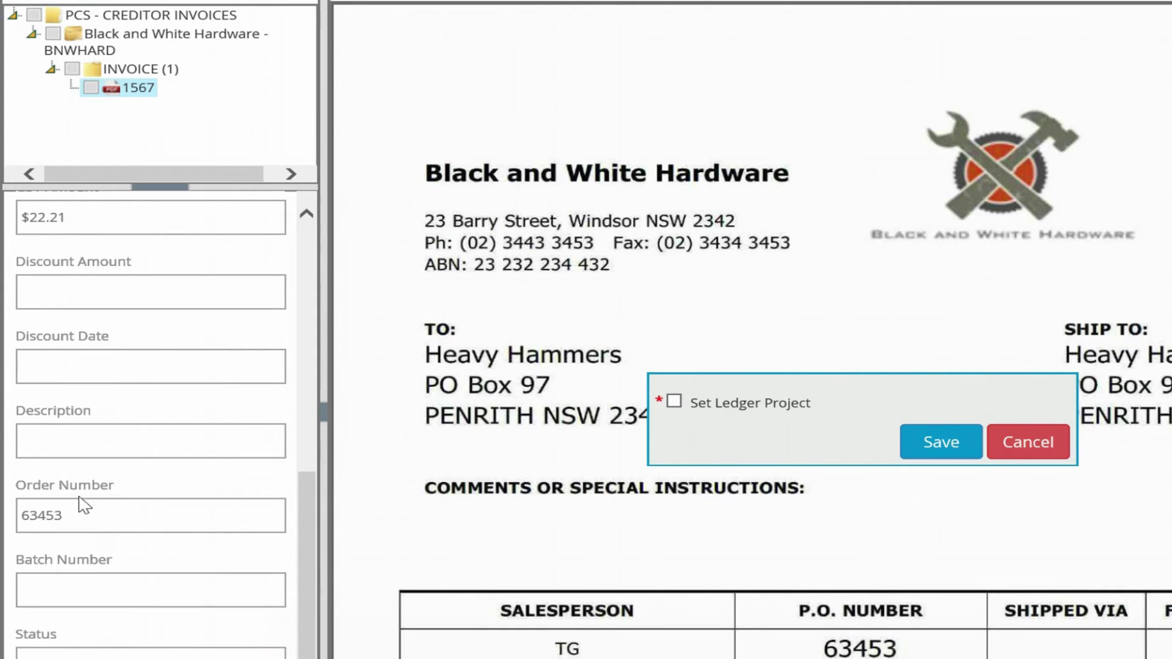
{"action": "left_click", "coordinate": [86, 442]}
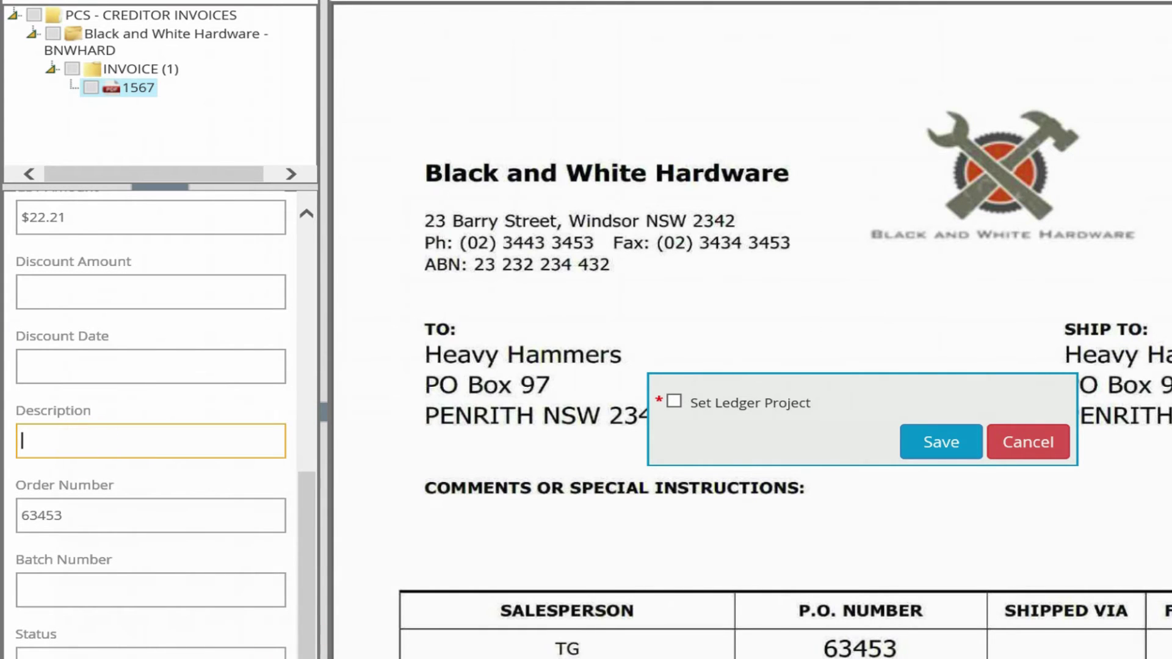
{"action": "scroll", "coordinate": [428, 411], "scroll_direction": "down", "scroll_amount": 8}
{"action": "left_click", "coordinate": [130, 449]}
{"action": "type", "text": "Hammers"}
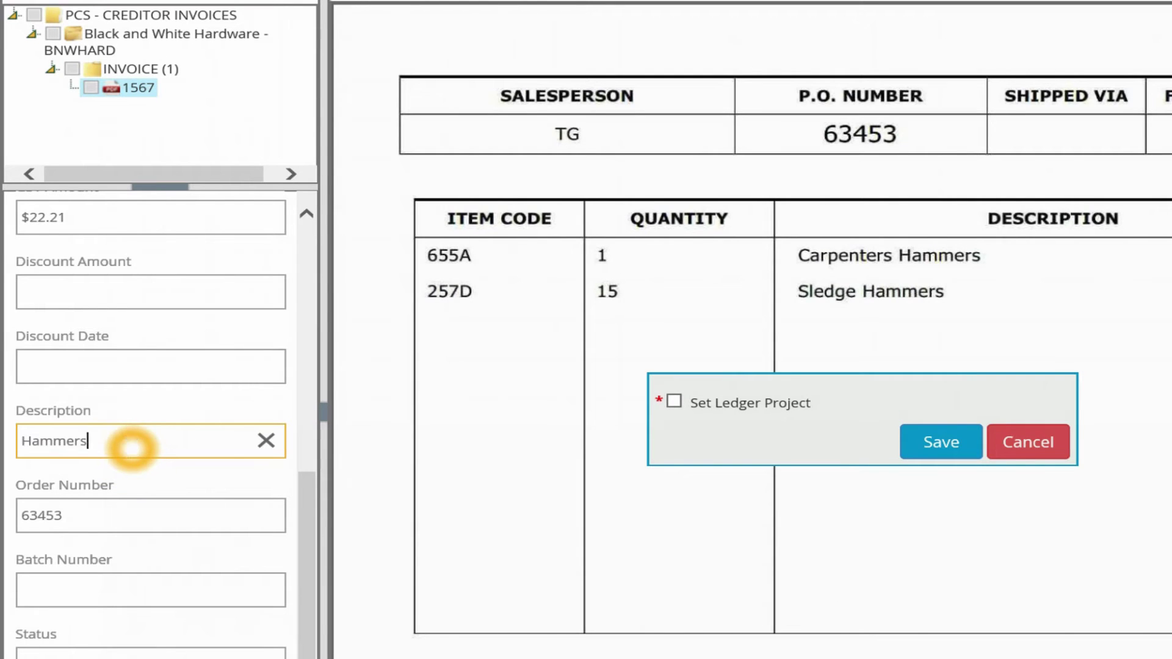
{"action": "scroll", "coordinate": [150, 421], "scroll_direction": "down", "scroll_amount": 1}
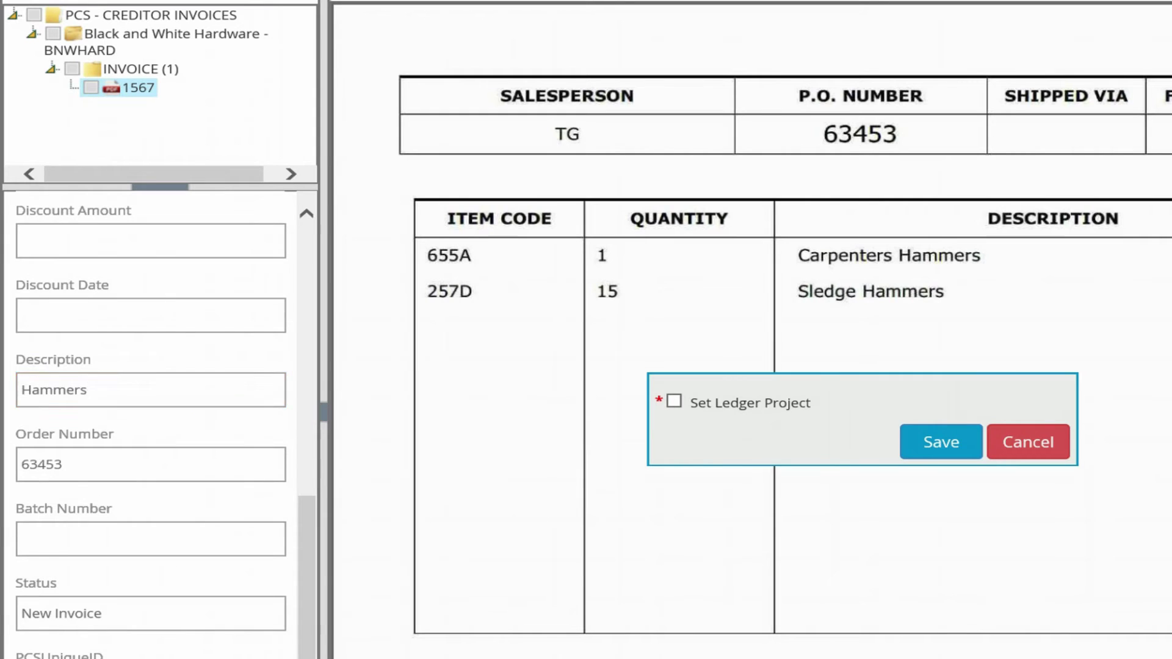
{"action": "left_click", "coordinate": [675, 401]}
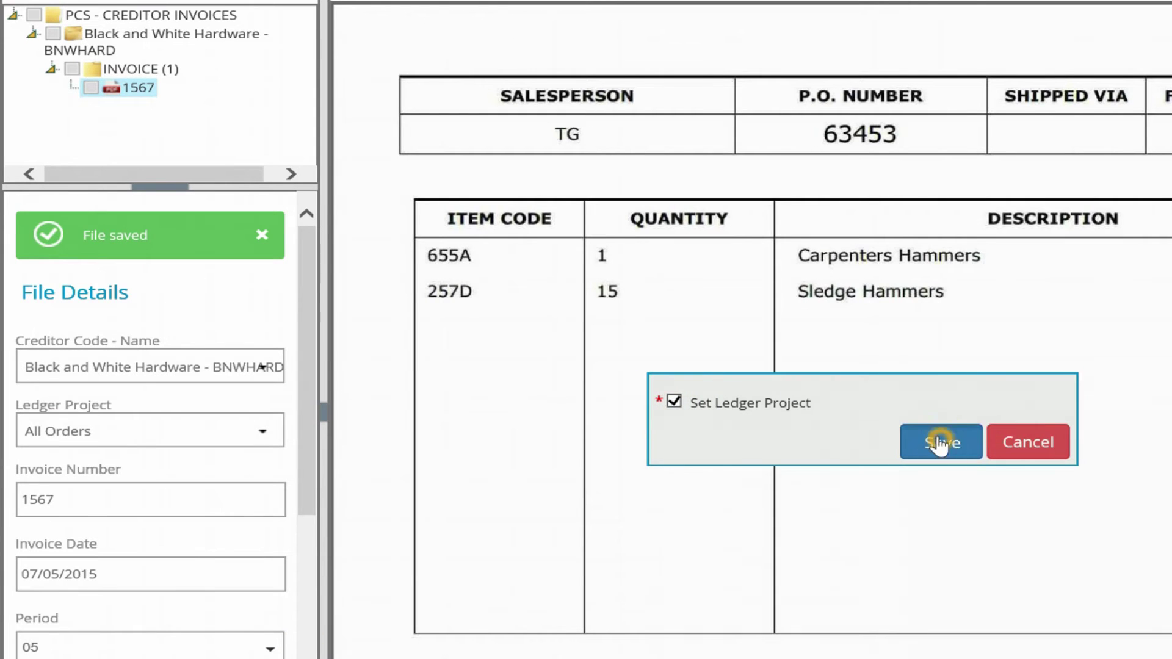
{"action": "left_click", "coordinate": [935, 439]}
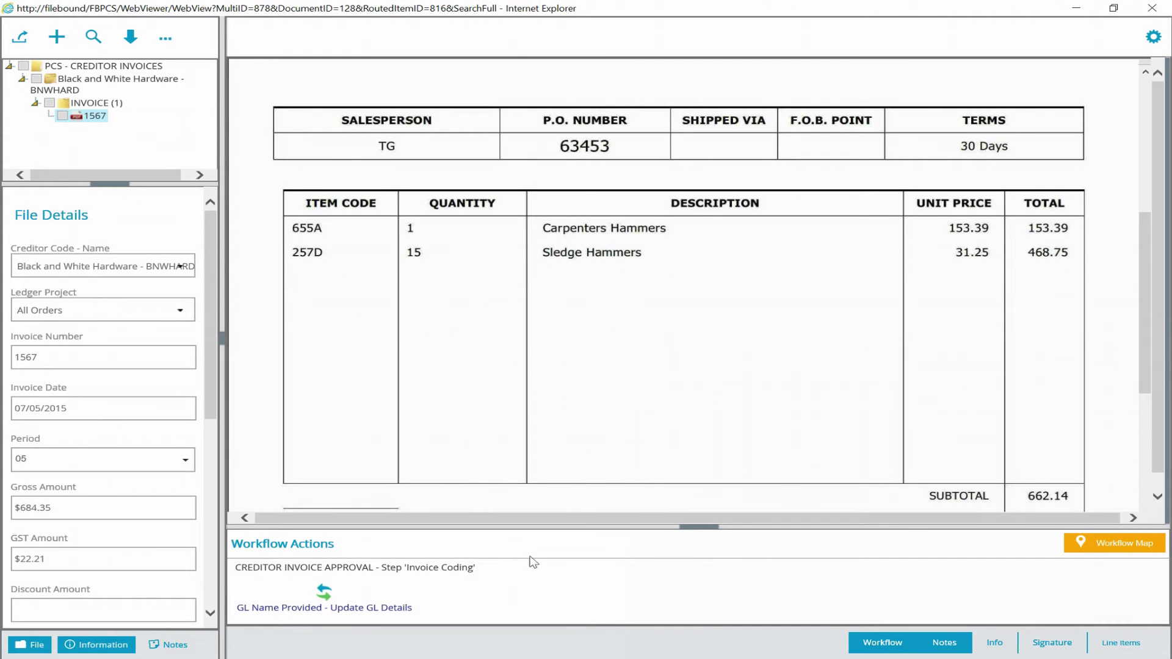
{"action": "left_click", "coordinate": [391, 558]}
{"action": "left_click", "coordinate": [438, 562]}
{"action": "left_click_drag", "start_coordinate": [212, 341], "coordinate": [215, 533]}
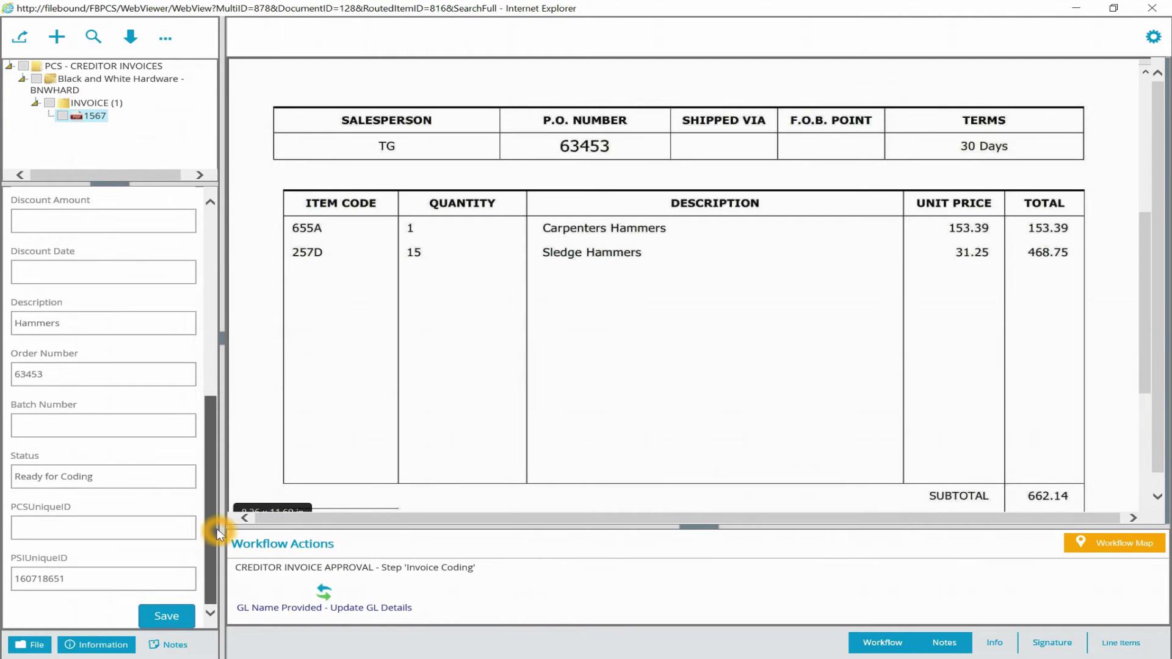
{"action": "left_click", "coordinate": [111, 479]}
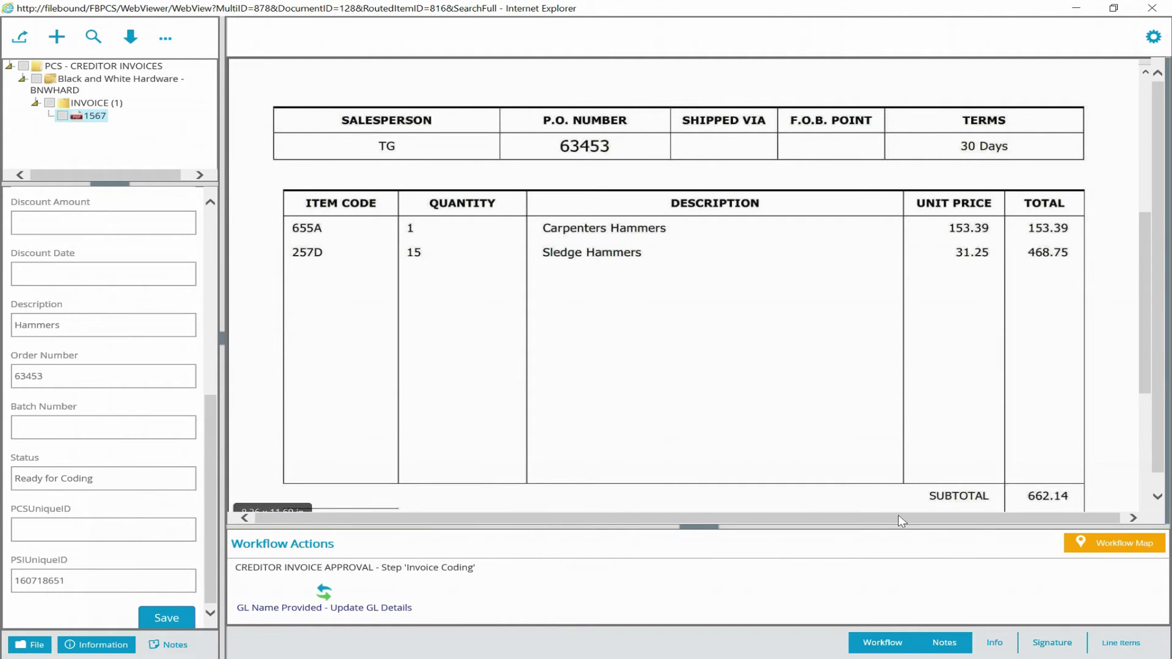
{"action": "left_click", "coordinate": [1144, 615]}
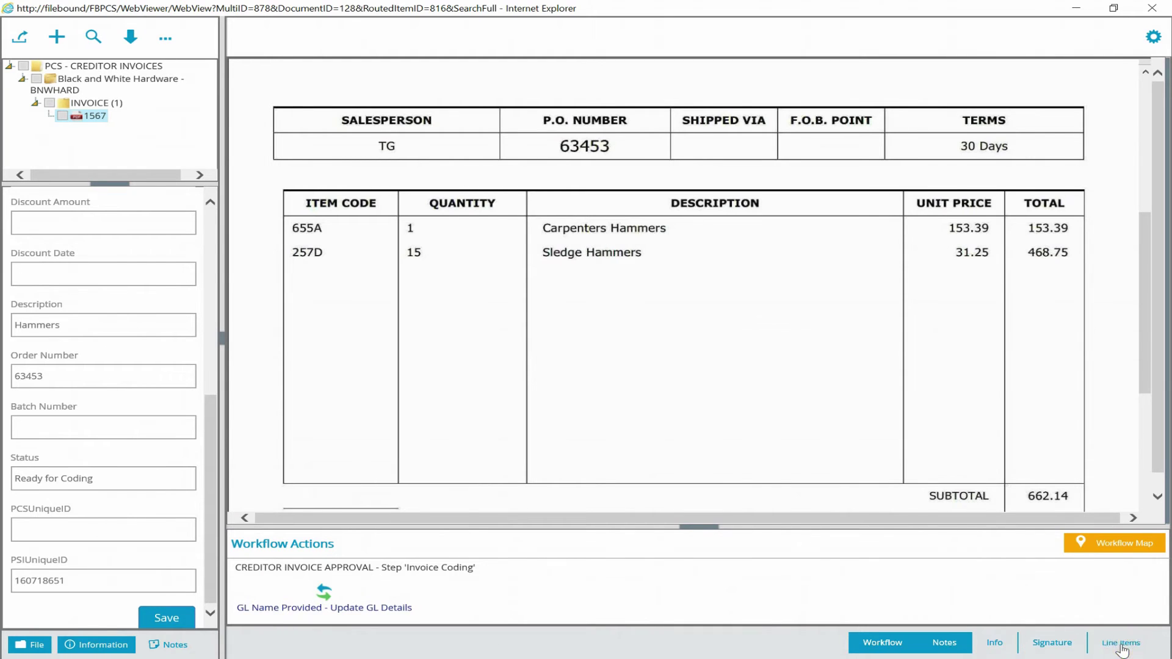
- Code the invoice line to 2123-0_Gardens / Grounds - Exp. & Materials at 684.35 and save
{"action": "left_click", "coordinate": [1122, 645]}
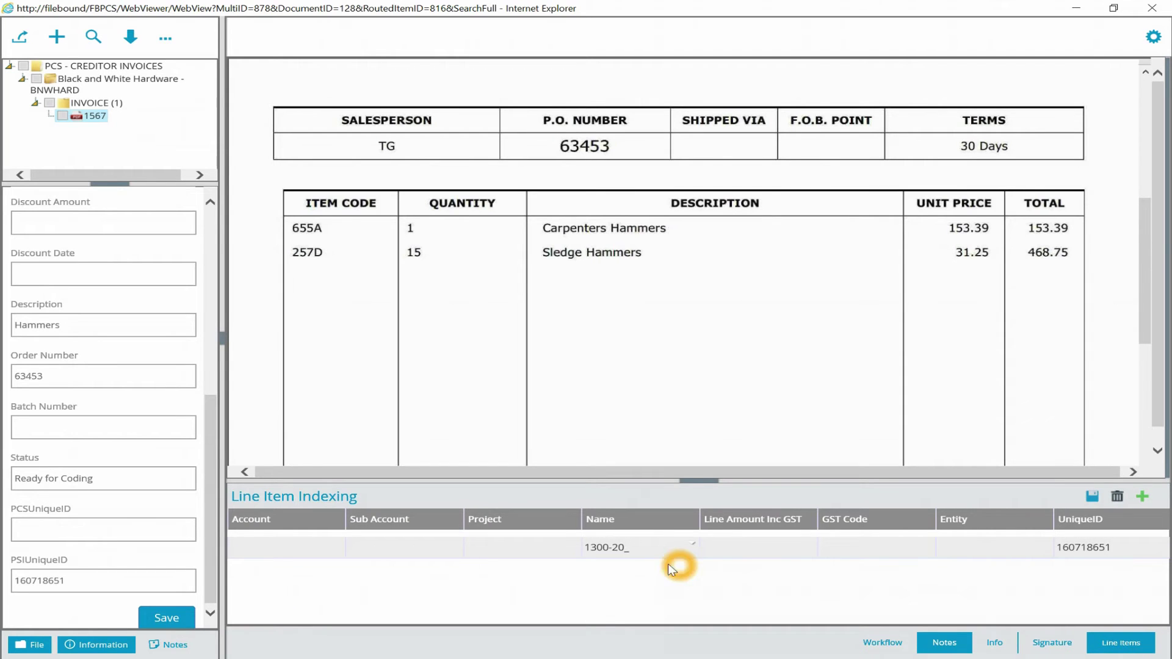
{"action": "left_click", "coordinate": [656, 549]}
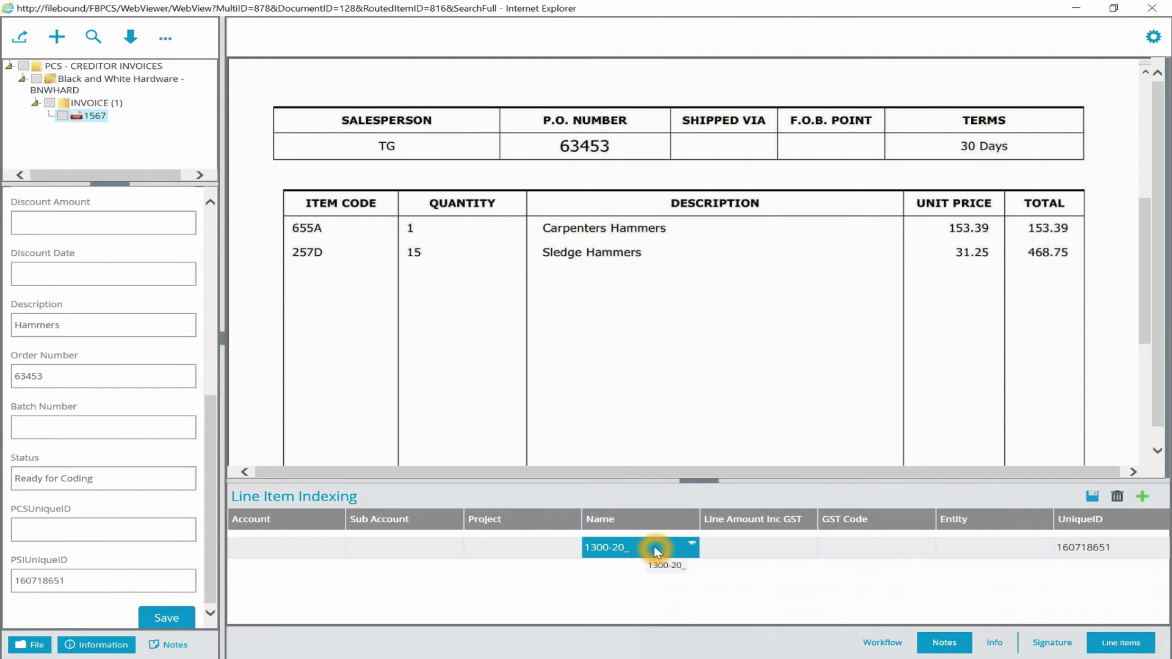
{"action": "left_click", "coordinate": [656, 551]}
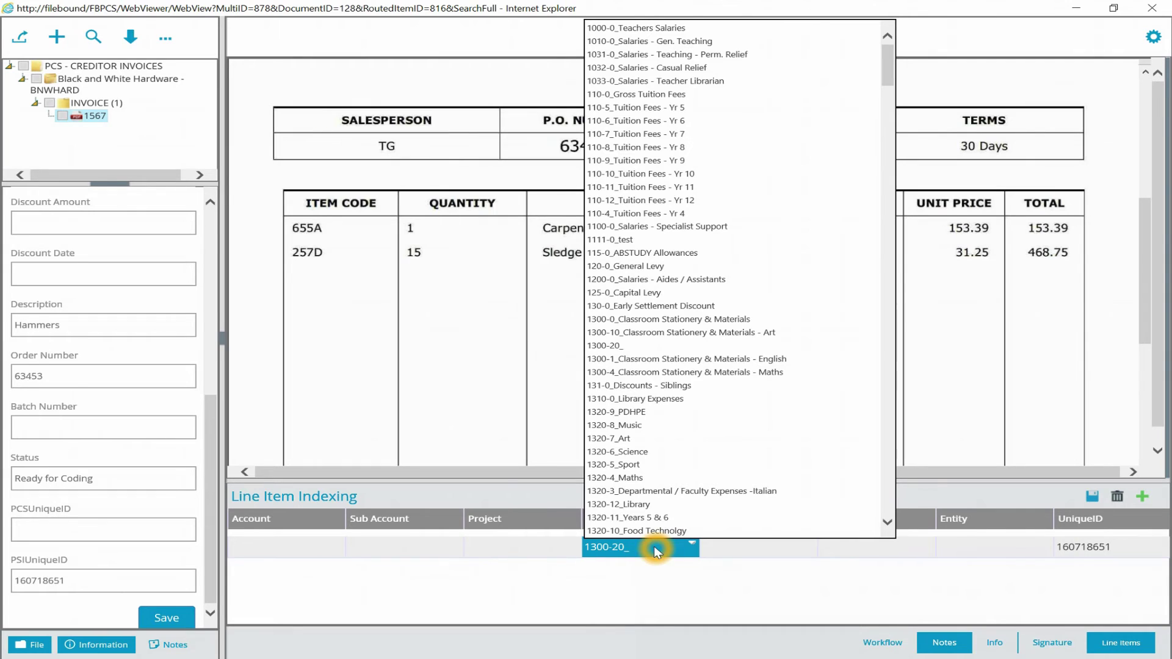
{"action": "left_click_drag", "start_coordinate": [888, 66], "coordinate": [883, 141]}
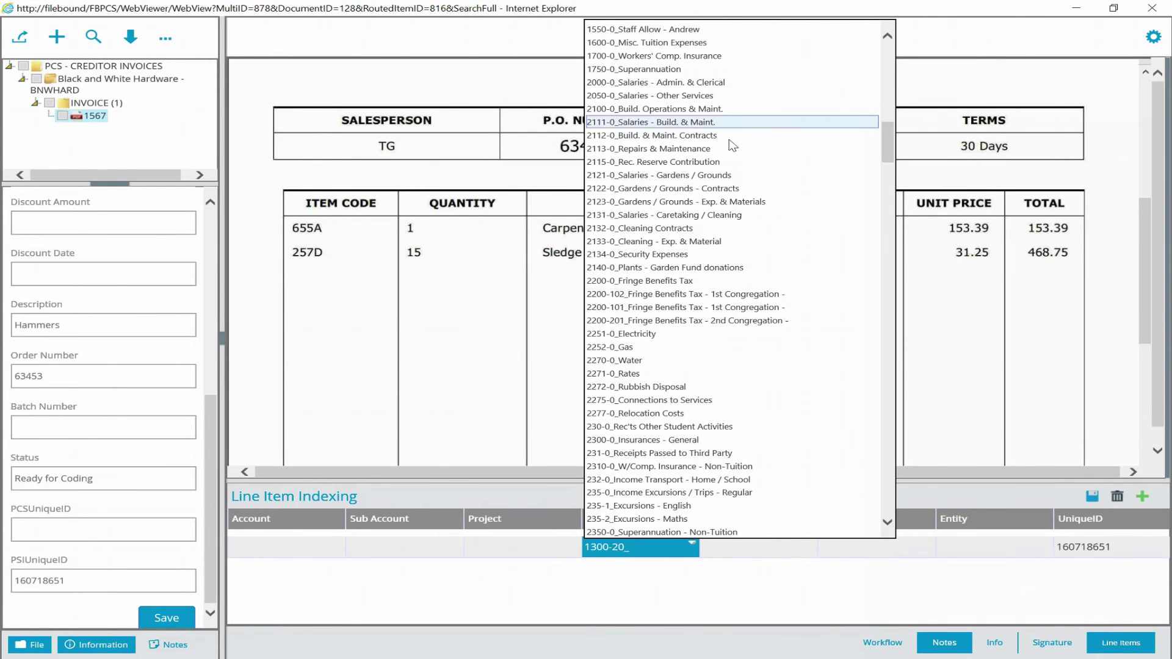
{"action": "left_click", "coordinate": [712, 208]}
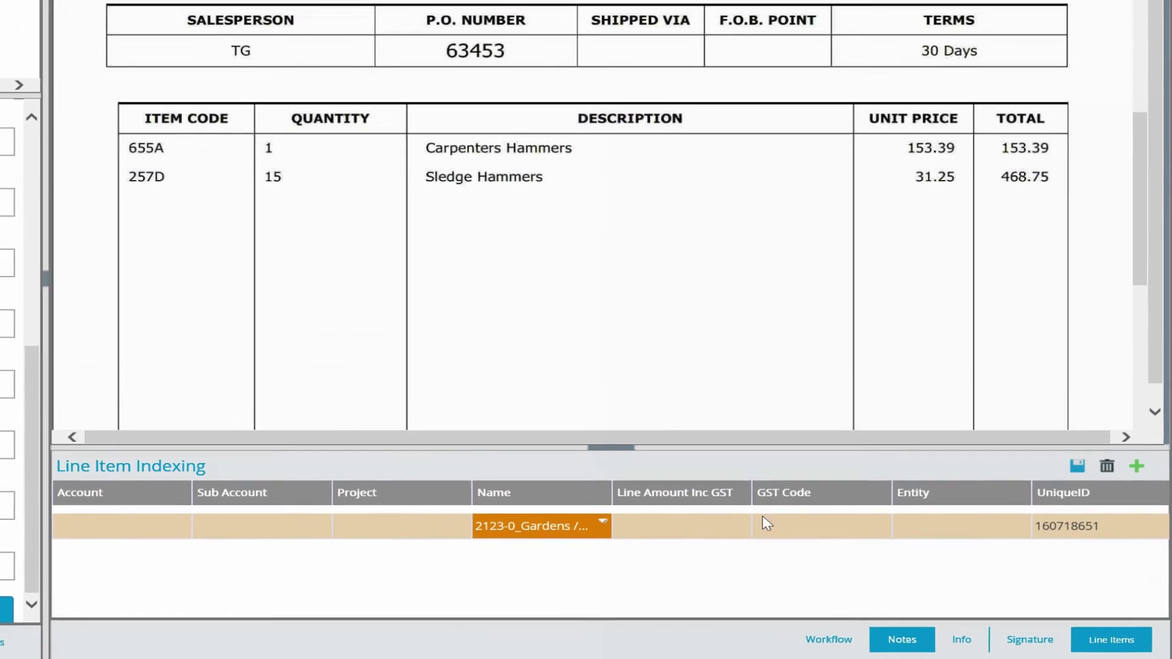
{"action": "left_click_drag", "start_coordinate": [1137, 135], "coordinate": [1127, 267]}
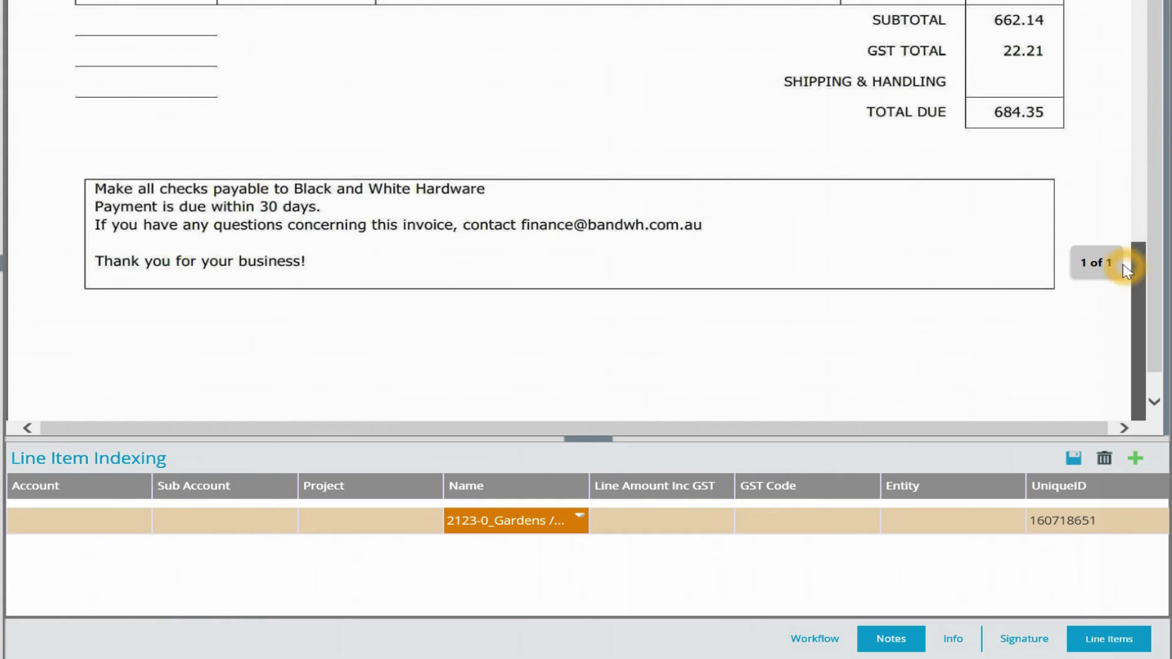
{"action": "left_click", "coordinate": [686, 520]}
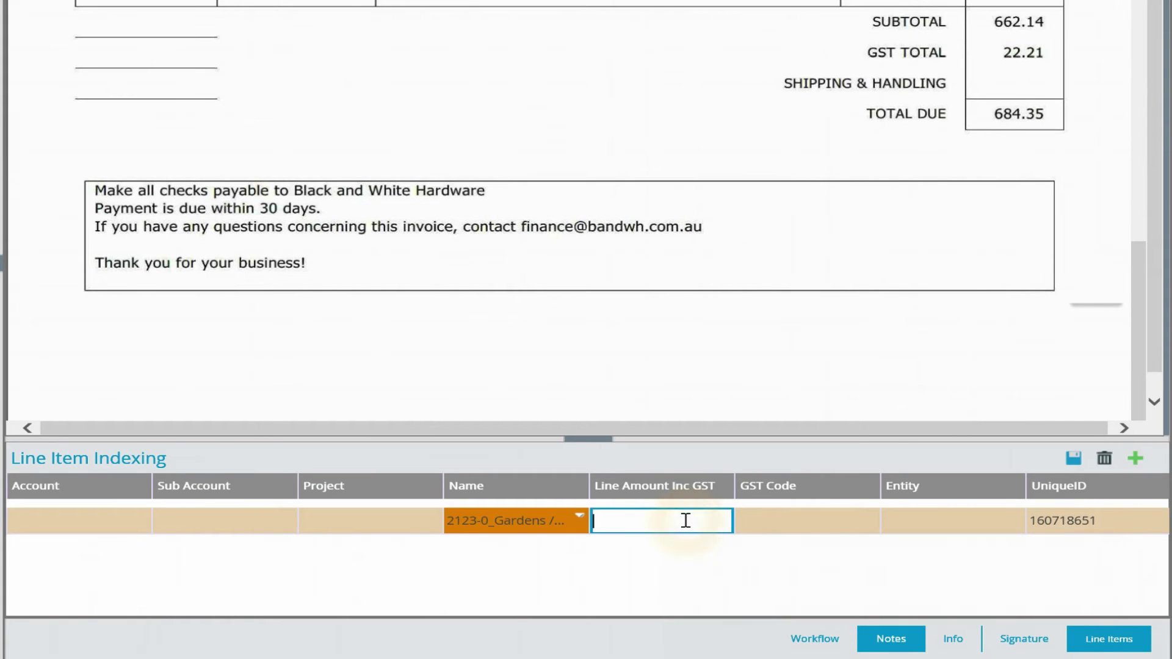
{"action": "type", "text": "684.35"}
{"action": "key", "text": "Tab"}
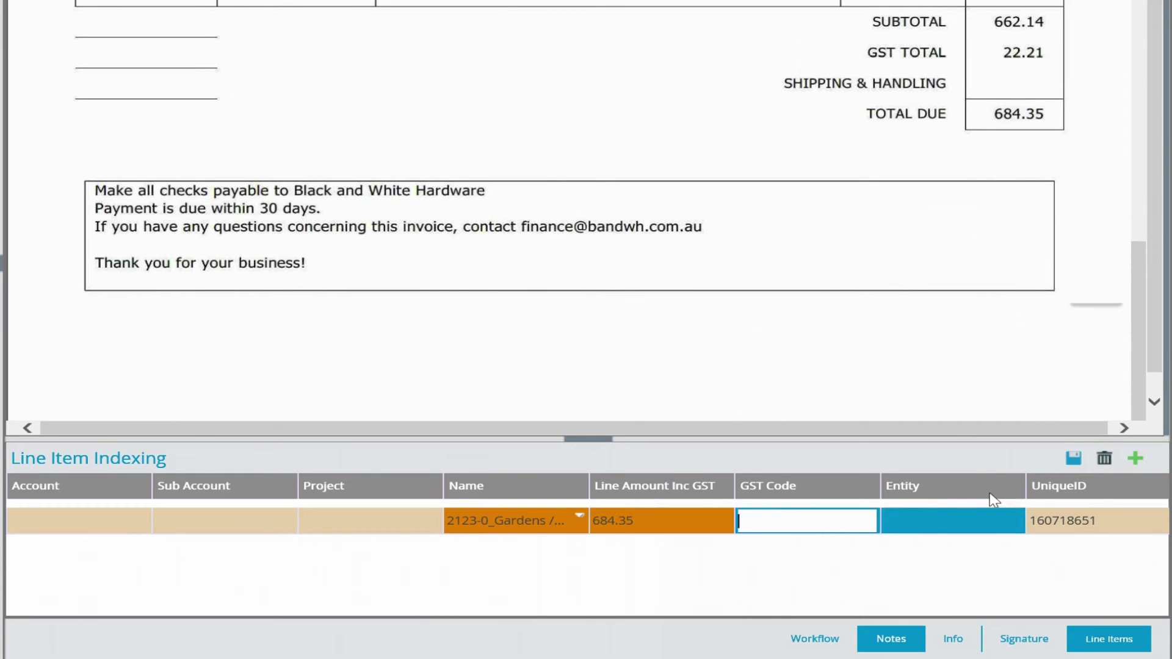
{"action": "left_click", "coordinate": [1072, 462]}
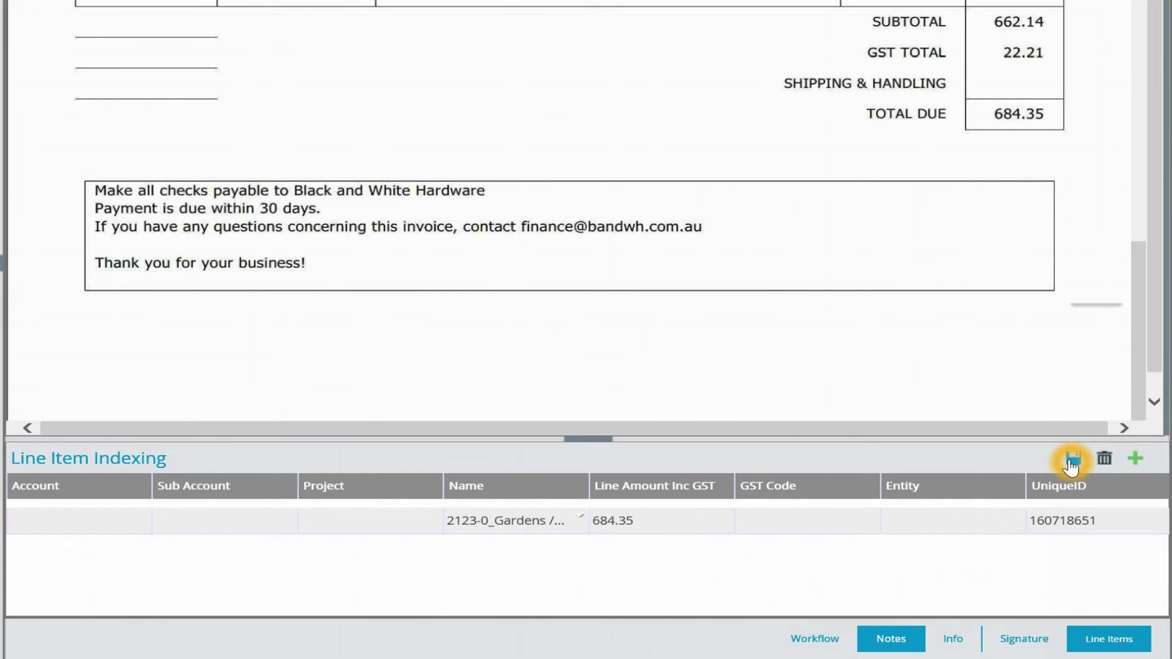
- Run the GL Name Provided - Update GL Details workflow action to move to Invoice Review
{"action": "left_click", "coordinate": [122, 530]}
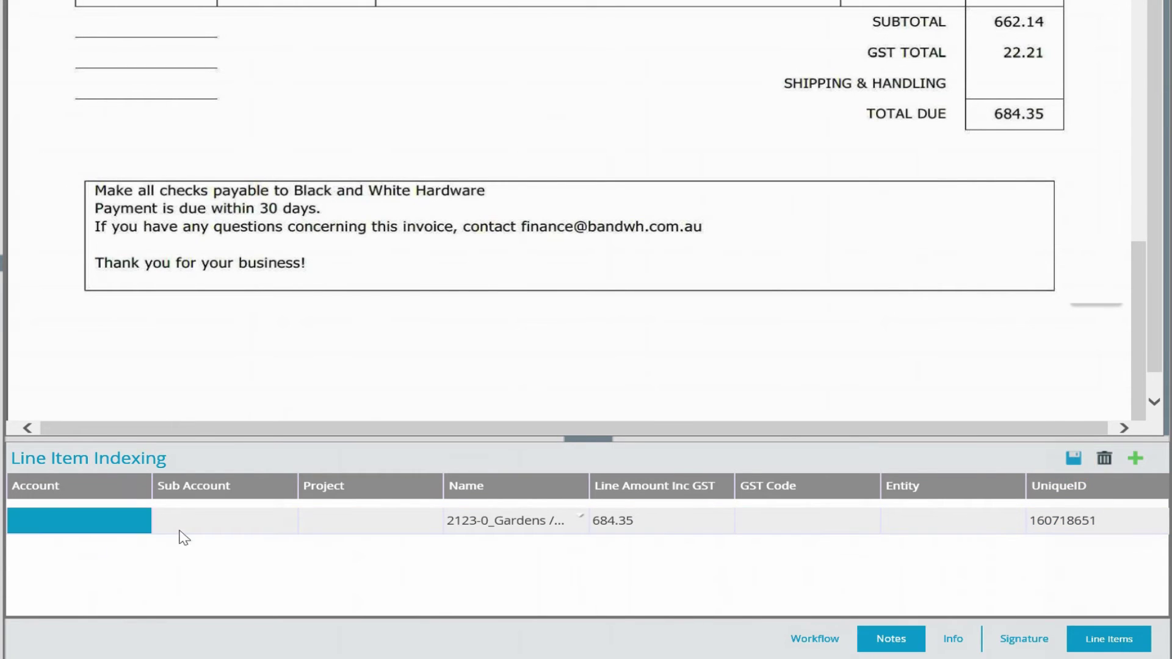
{"action": "left_click", "coordinate": [210, 508]}
{"action": "left_click", "coordinate": [818, 532]}
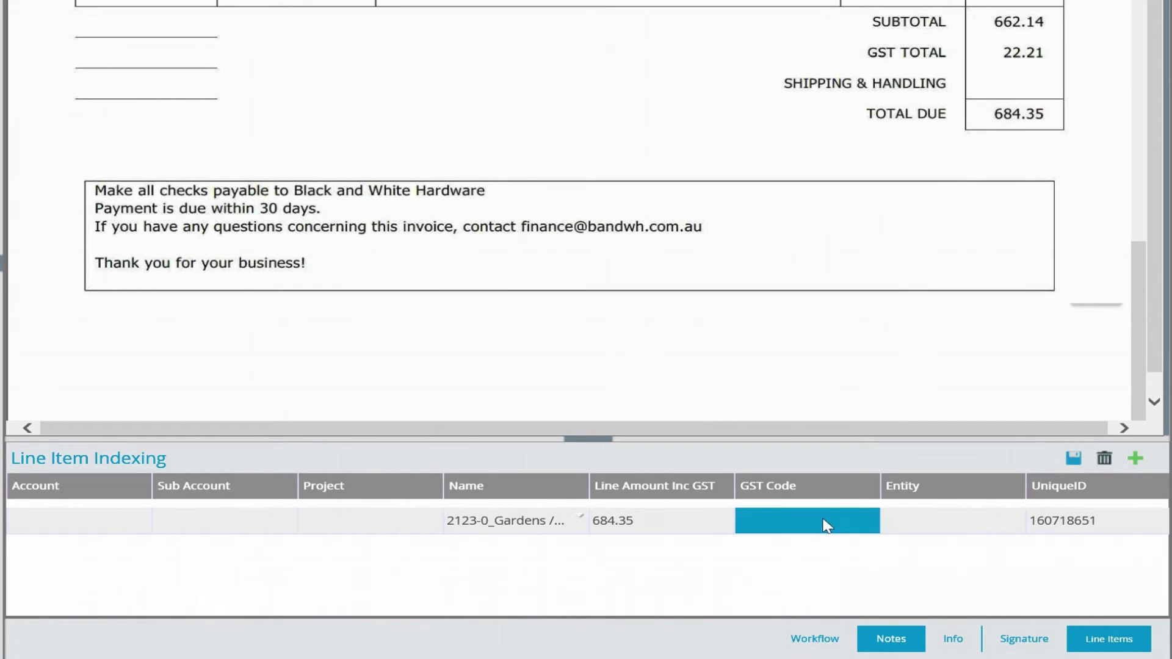
{"action": "left_click", "coordinate": [905, 531]}
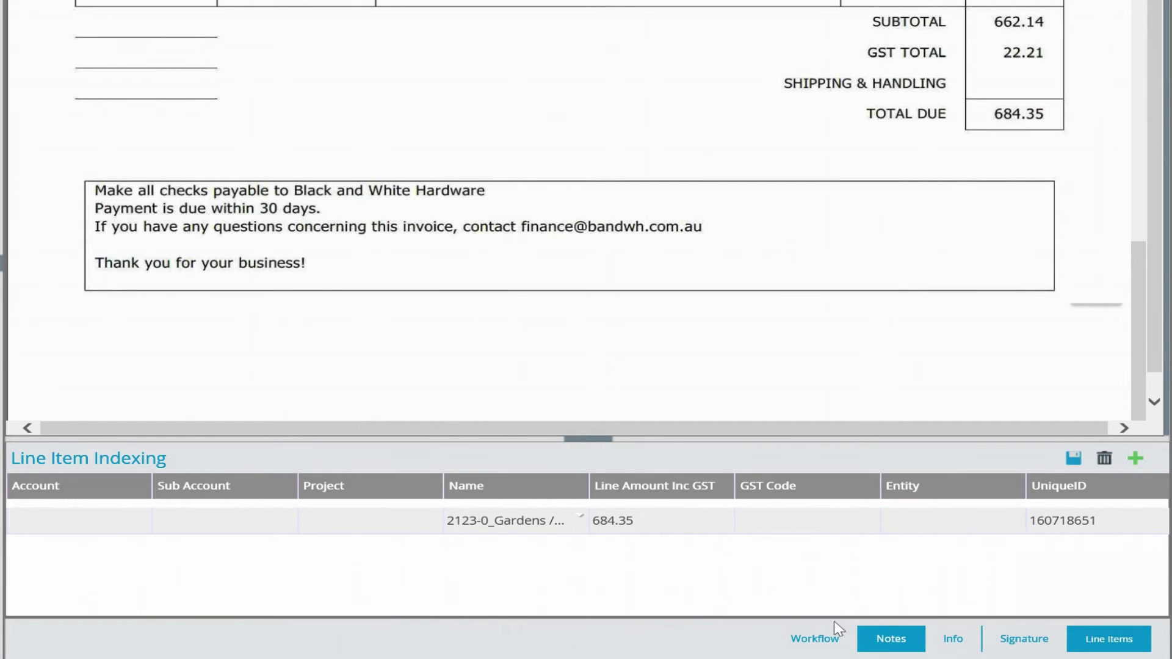
{"action": "left_click", "coordinate": [814, 641]}
{"action": "left_click", "coordinate": [798, 516]}
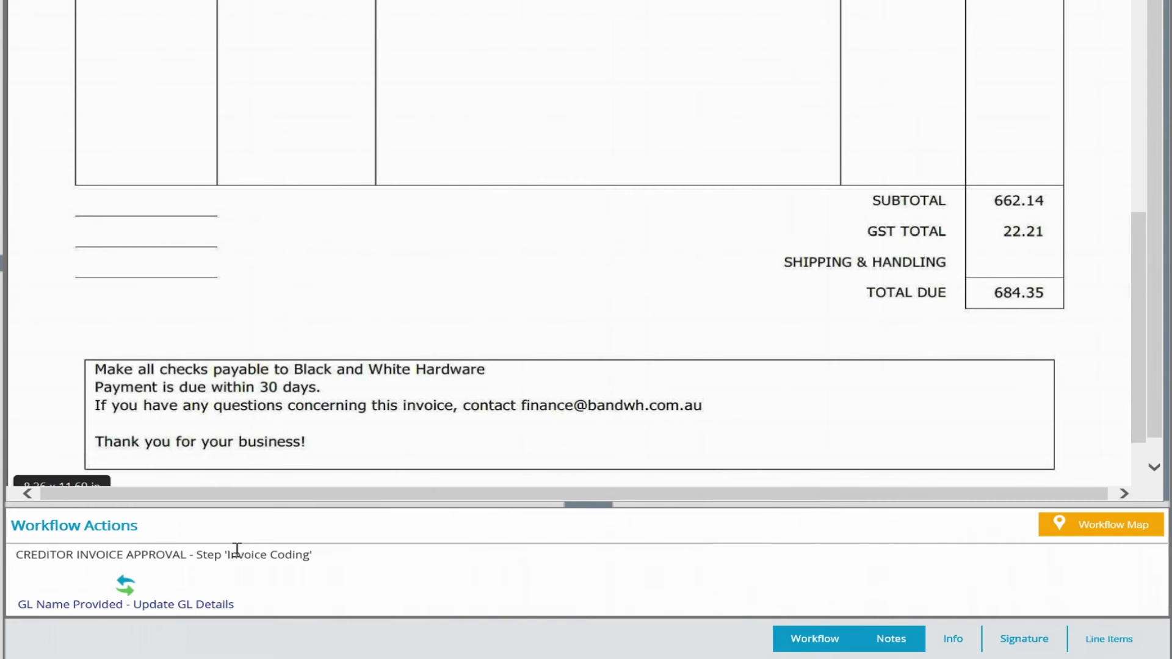
{"action": "left_click", "coordinate": [20, 619]}
{"action": "left_click", "coordinate": [73, 604]}
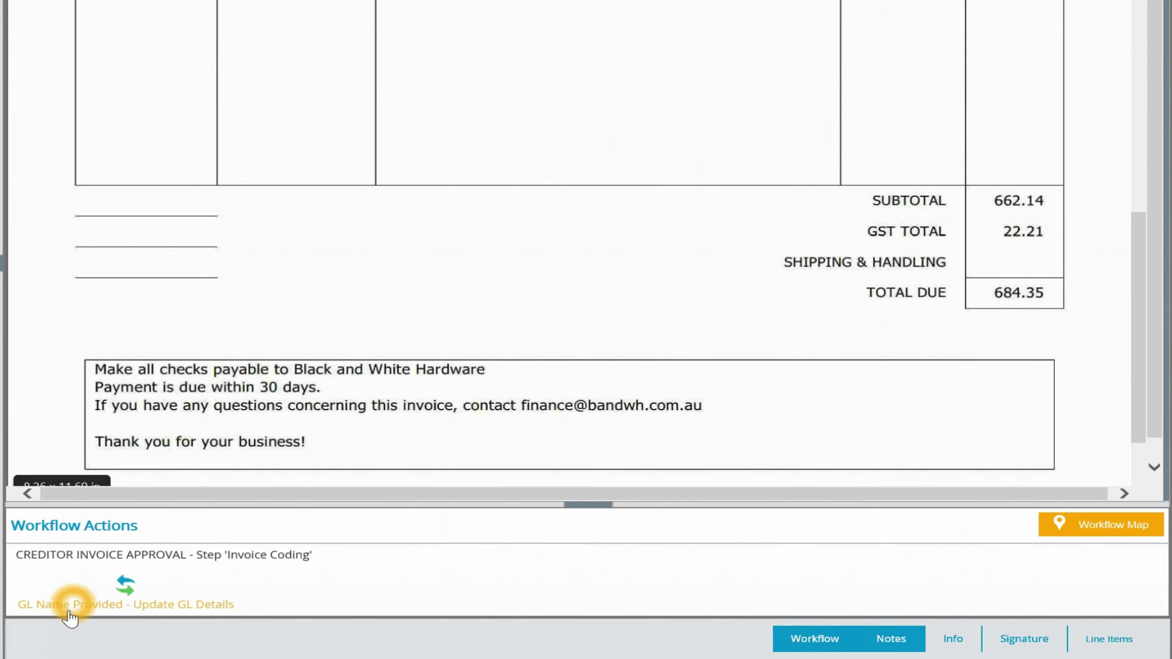
{"action": "left_click", "coordinate": [421, 473]}
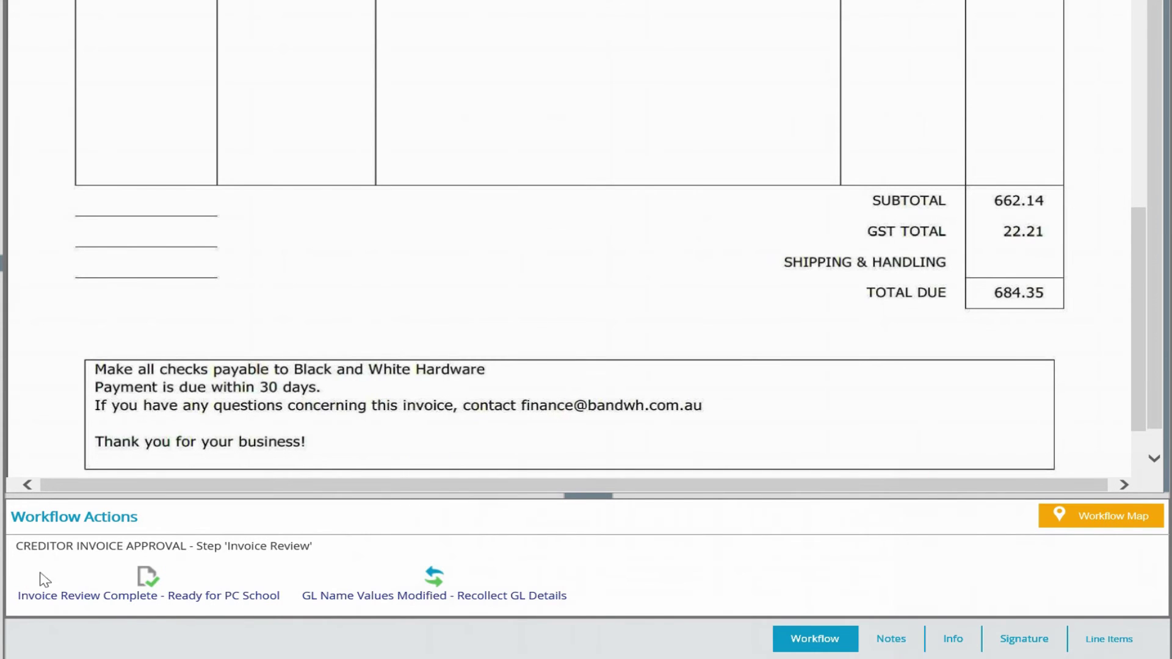
- Verify the line shows Account 2123, Sub Account 0, GST Code TE and Entity COLLEGE
{"action": "left_click", "coordinate": [322, 656]}
{"action": "left_click", "coordinate": [1110, 639]}
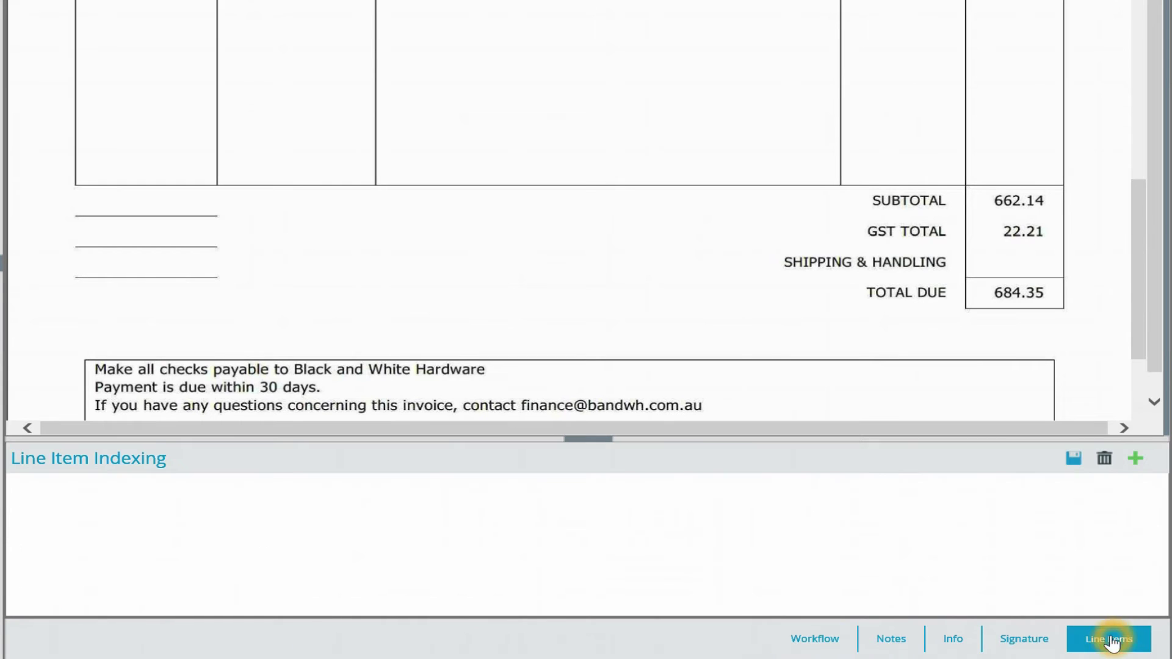
{"action": "left_click", "coordinate": [56, 529]}
{"action": "left_click", "coordinate": [178, 530]}
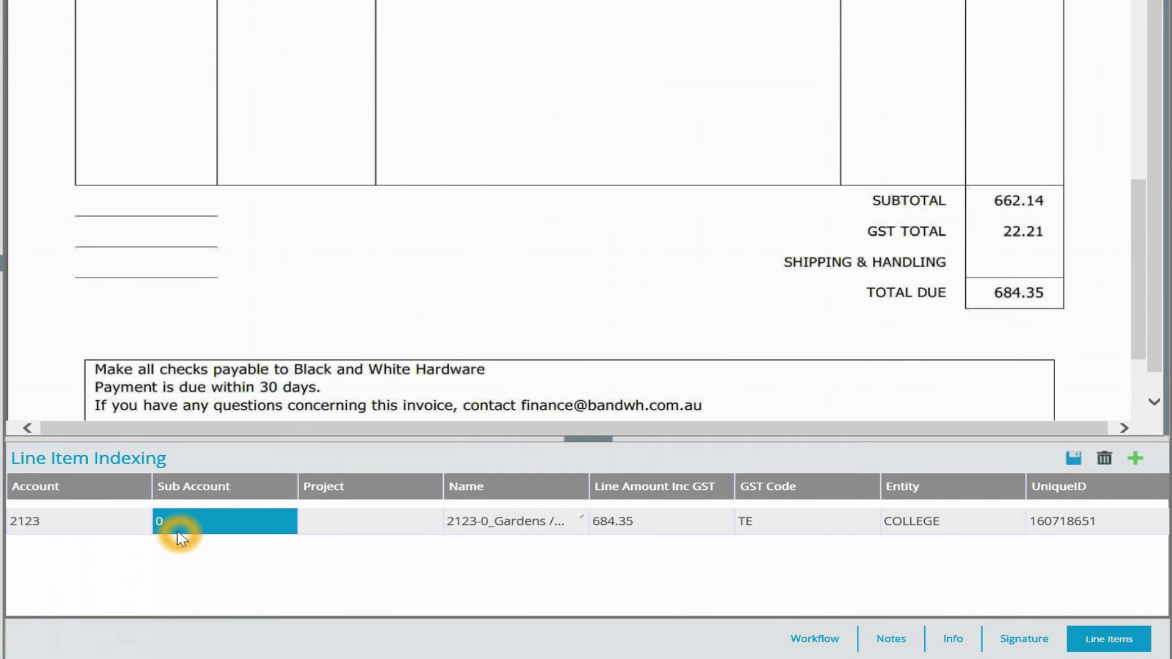
{"action": "left_click", "coordinate": [806, 531]}
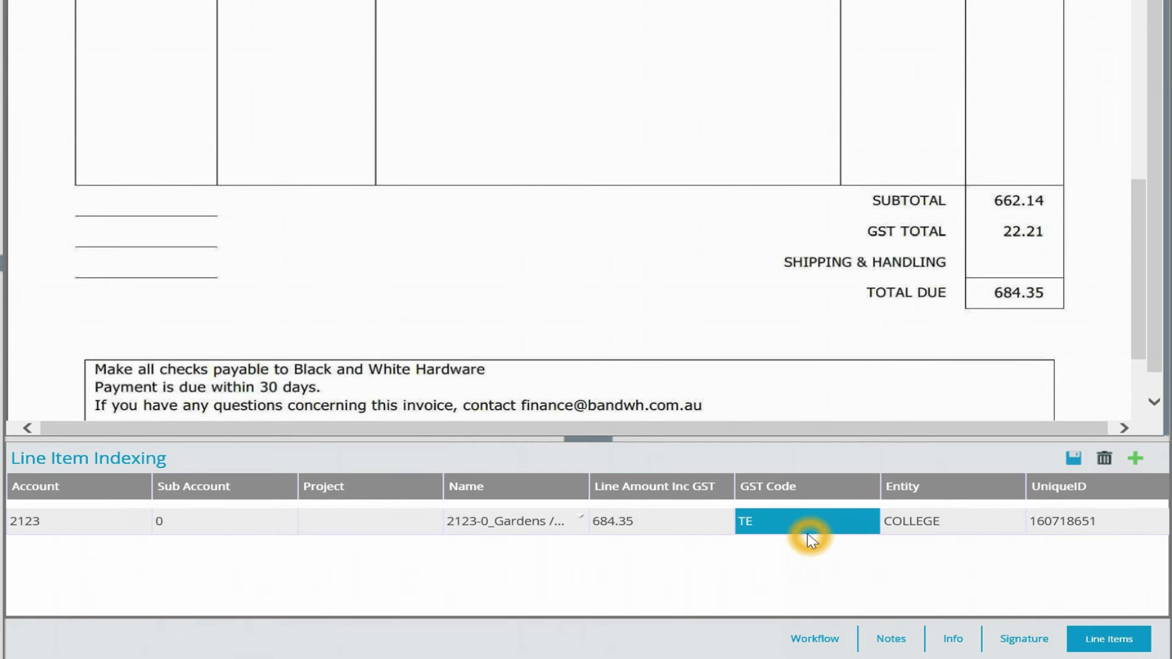
{"action": "left_click", "coordinate": [936, 518]}
{"action": "left_click", "coordinate": [937, 522]}
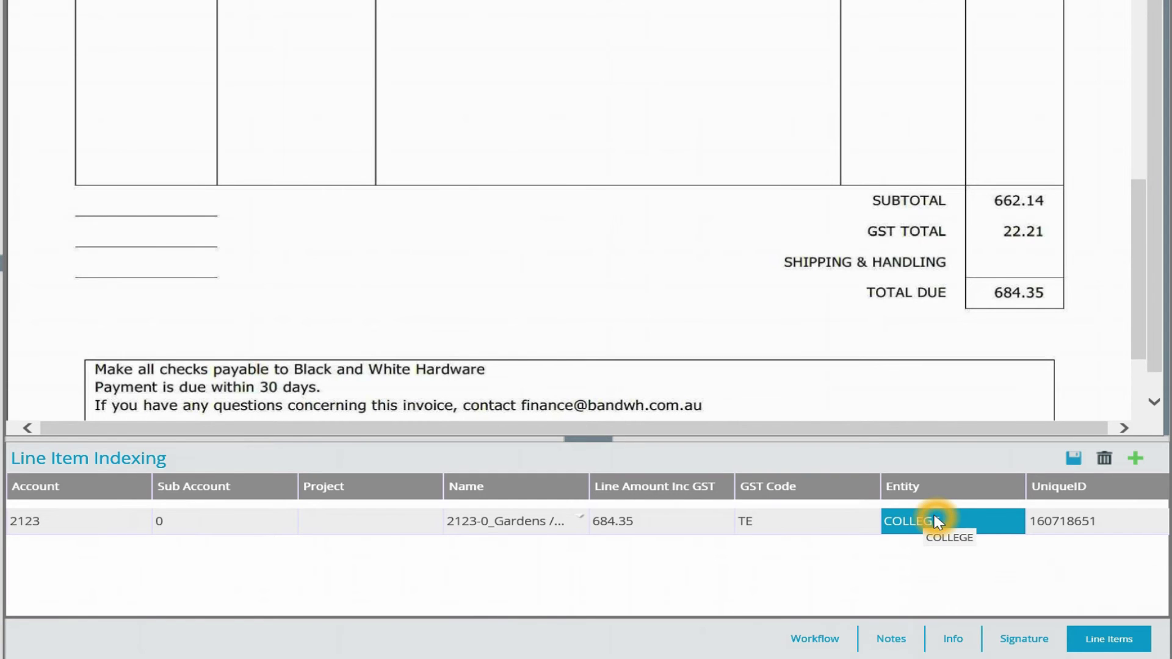
{"action": "left_click", "coordinate": [838, 532]}
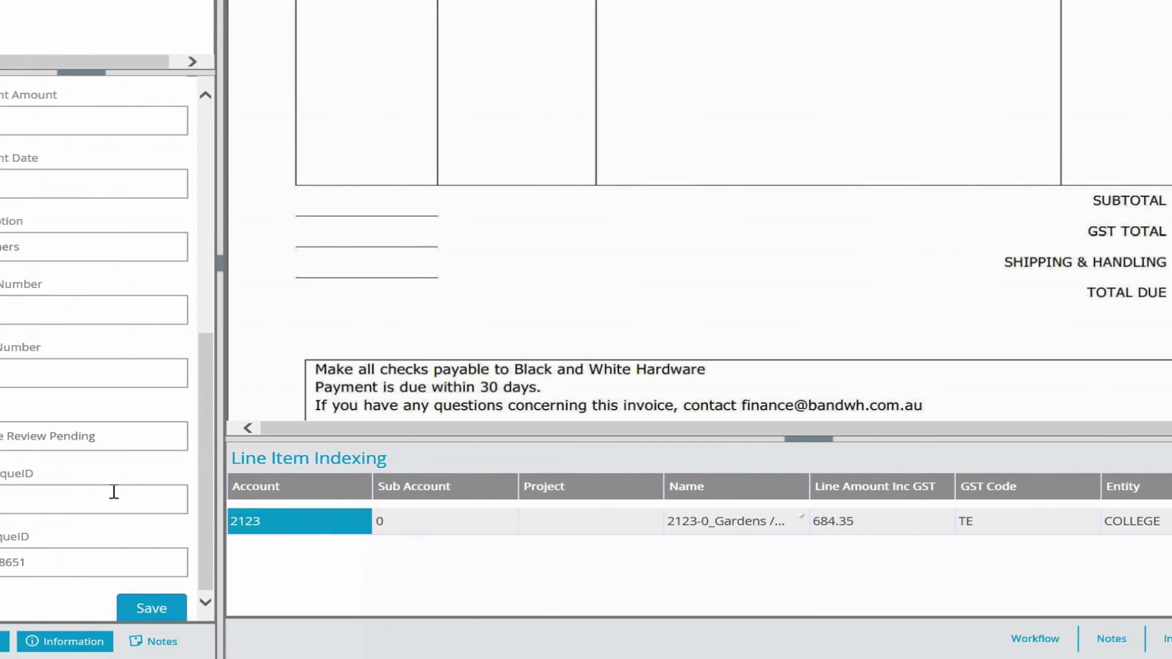
- Apply Invoice Review Complete - Ready for PC School and confirm the new Ready for PC School status
{"action": "left_click", "coordinate": [71, 436]}
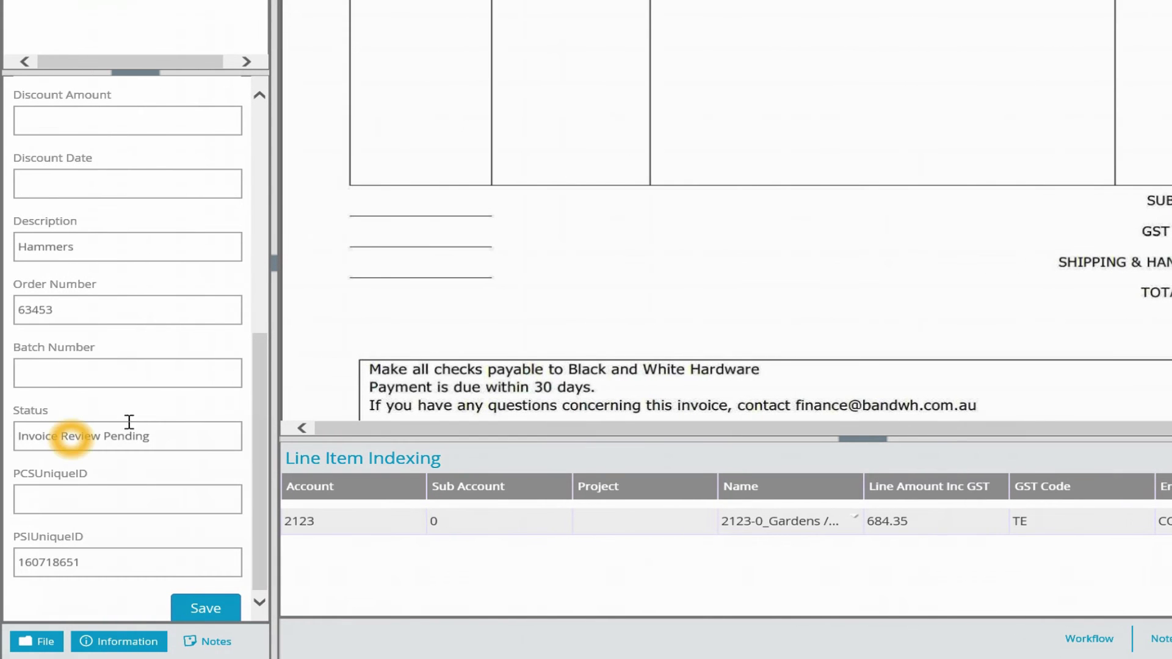
{"action": "left_click", "coordinate": [1097, 638]}
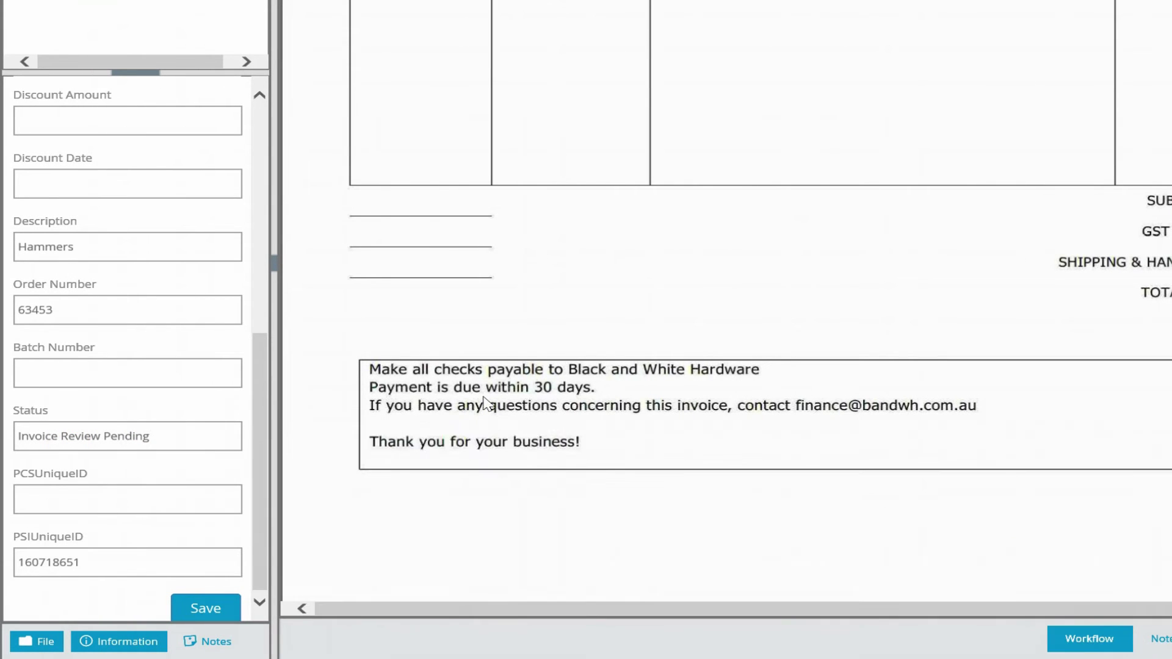
{"action": "left_click", "coordinate": [484, 398]}
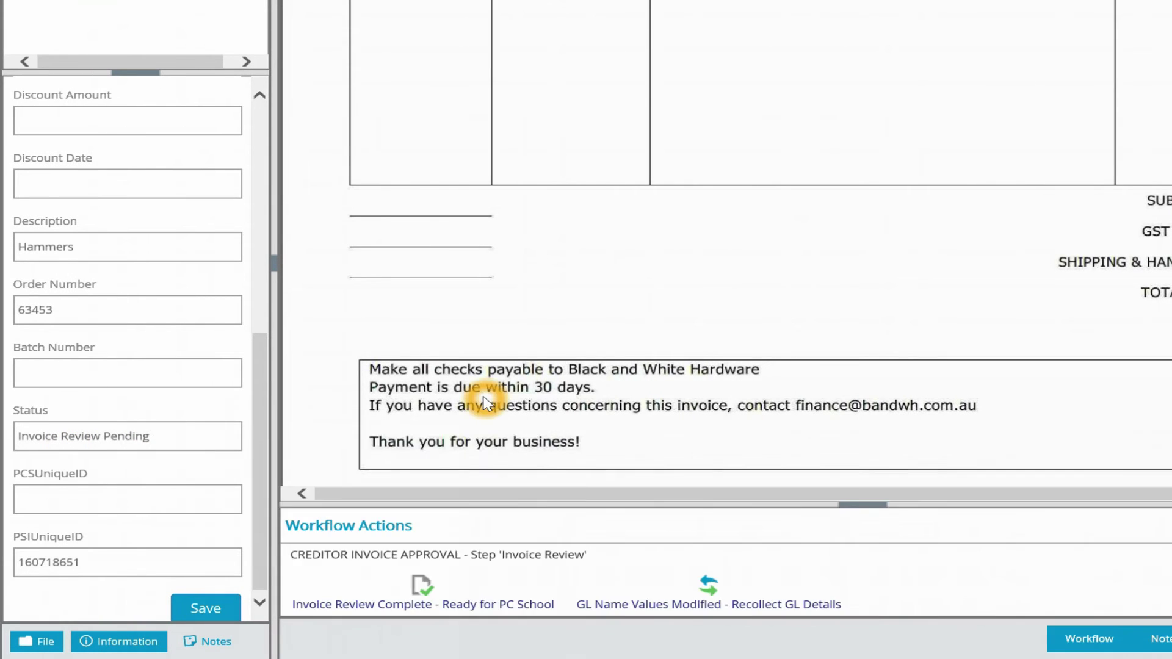
{"action": "left_click", "coordinate": [423, 611]}
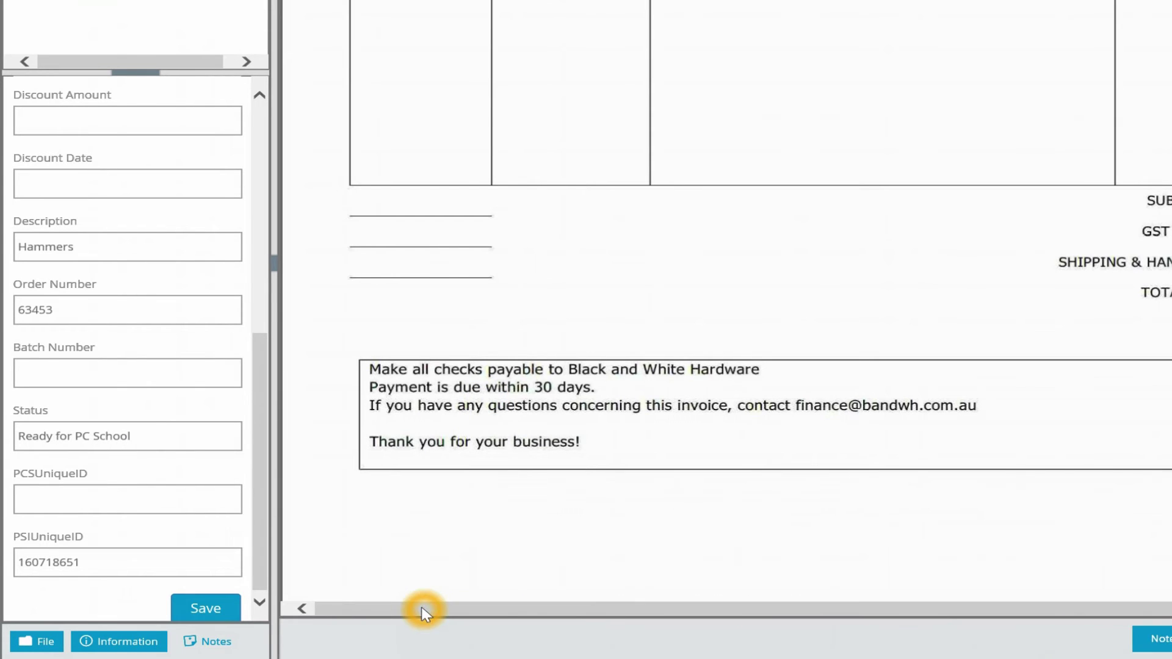
{"action": "left_click", "coordinate": [44, 448]}
{"action": "left_click", "coordinate": [62, 441]}
{"action": "left_click", "coordinate": [109, 436]}
{"action": "left_click", "coordinate": [125, 344]}
{"action": "left_click", "coordinate": [642, 308]}
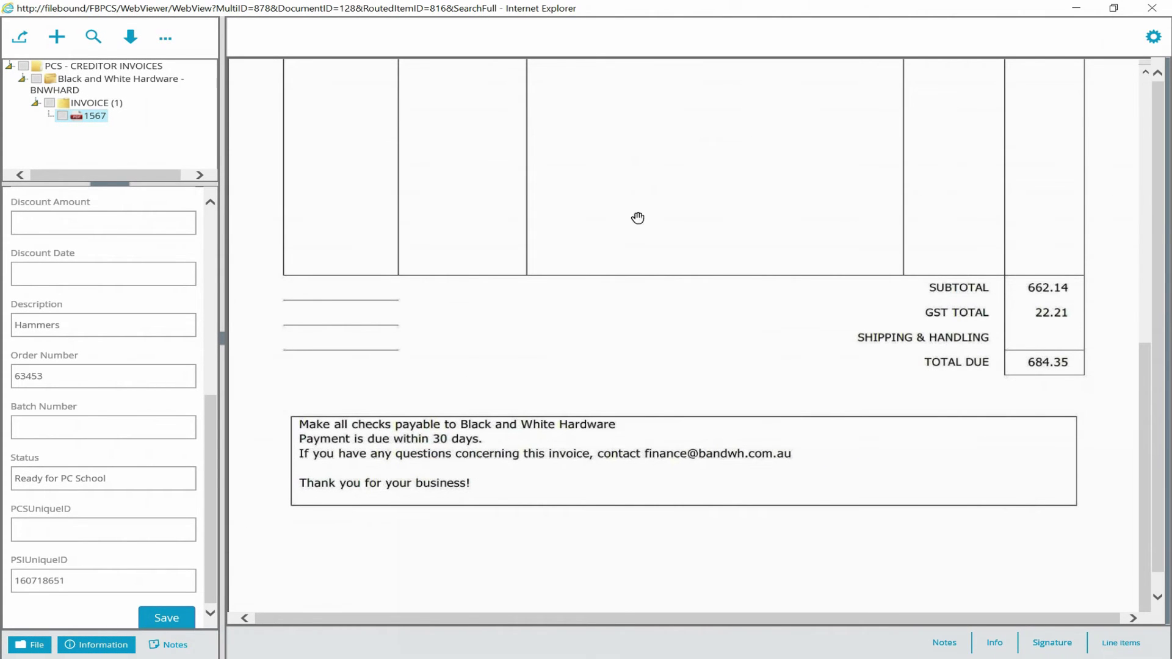
- Close invoice 1567's viewer and rerun the PCS - CREDITOR INVOICES search
{"action": "left_click", "coordinate": [1152, 8]}
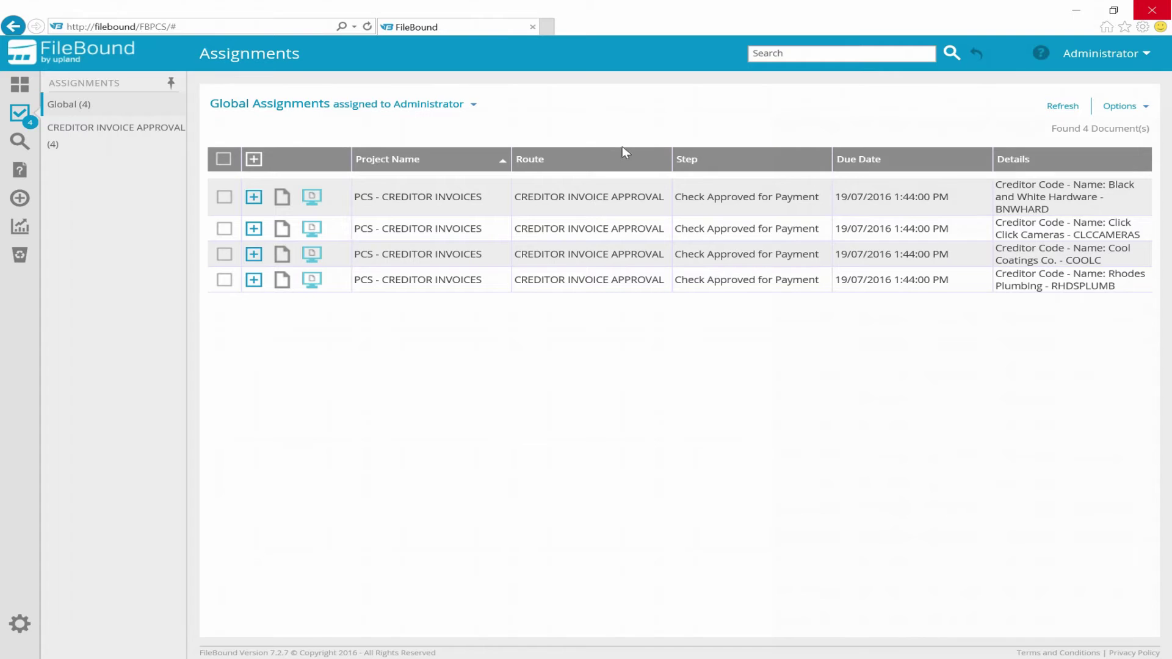
{"action": "left_click", "coordinate": [10, 148]}
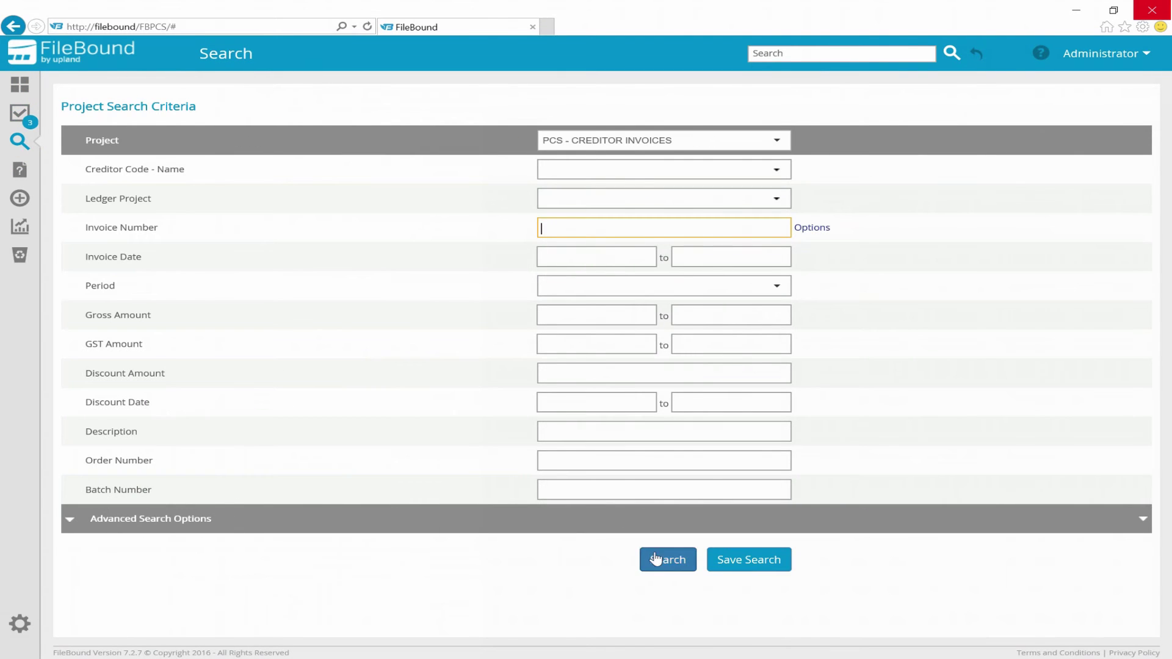
{"action": "left_click", "coordinate": [656, 559]}
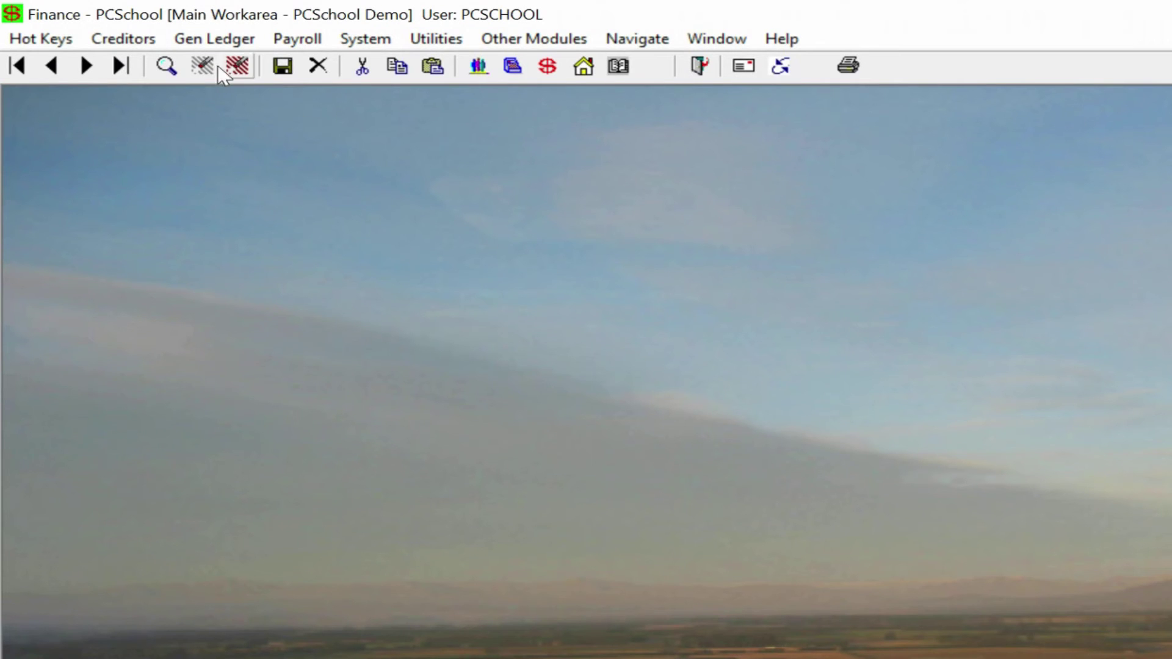
{"action": "left_click", "coordinate": [122, 39]}
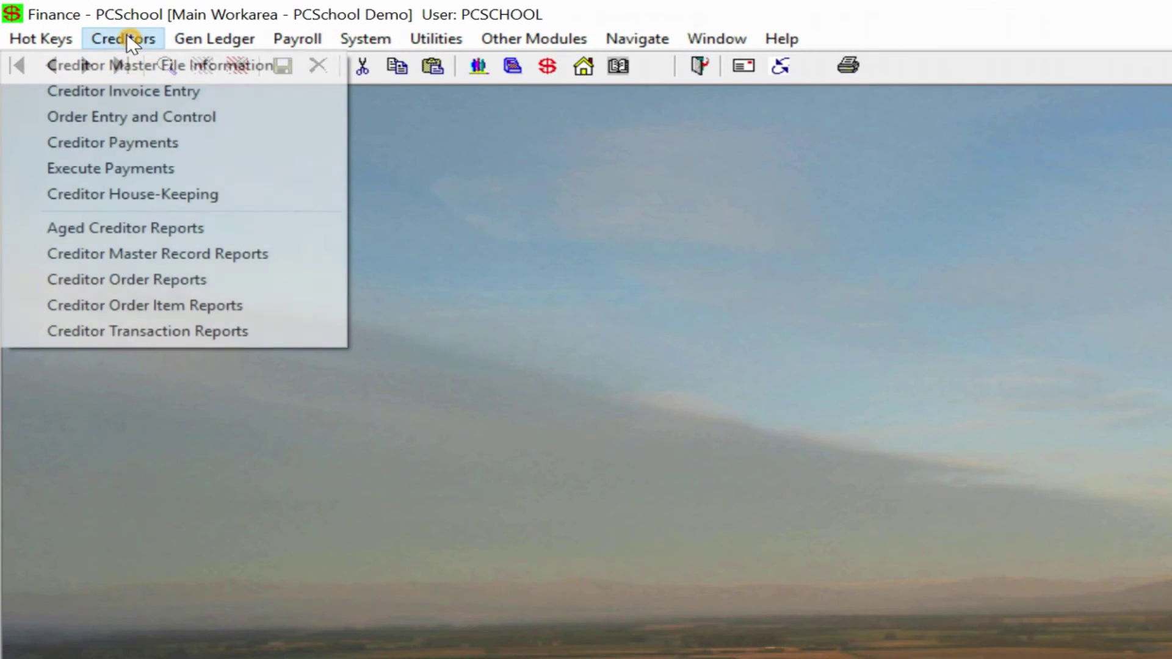
- In Creditor Invoice Entry, choose creditor BNWHARD (Black and White Hardware) from the code lookup
{"action": "left_click", "coordinate": [122, 89]}
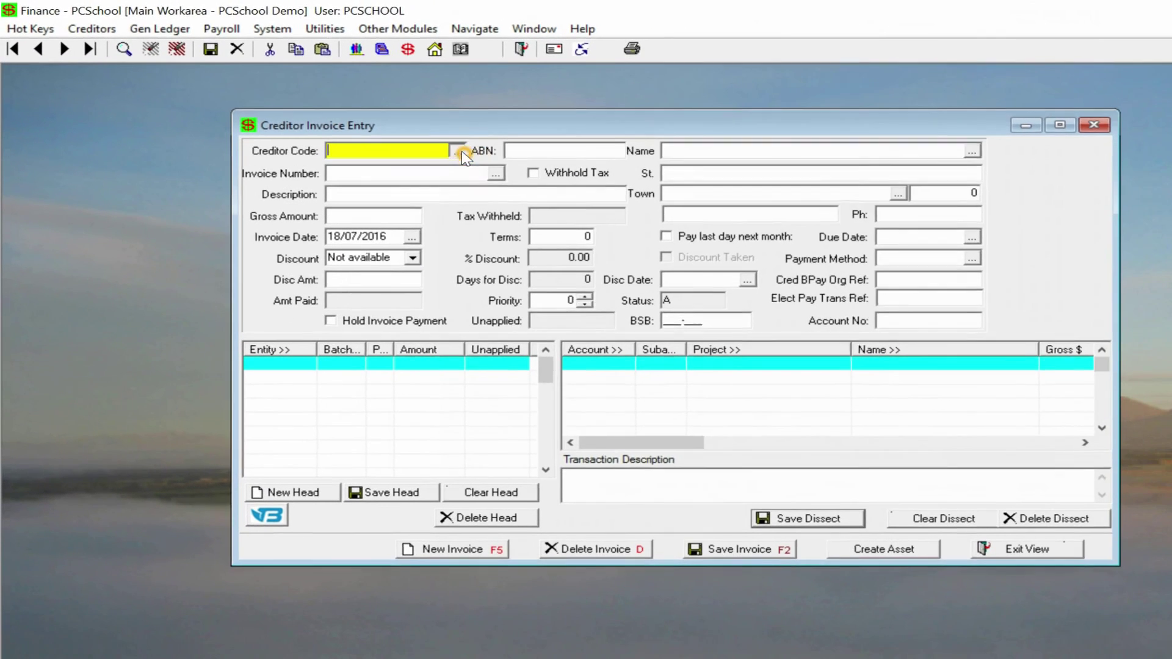
{"action": "left_click", "coordinate": [560, 185]}
{"action": "scroll", "coordinate": [459, 362], "scroll_direction": "down", "scroll_amount": 6}
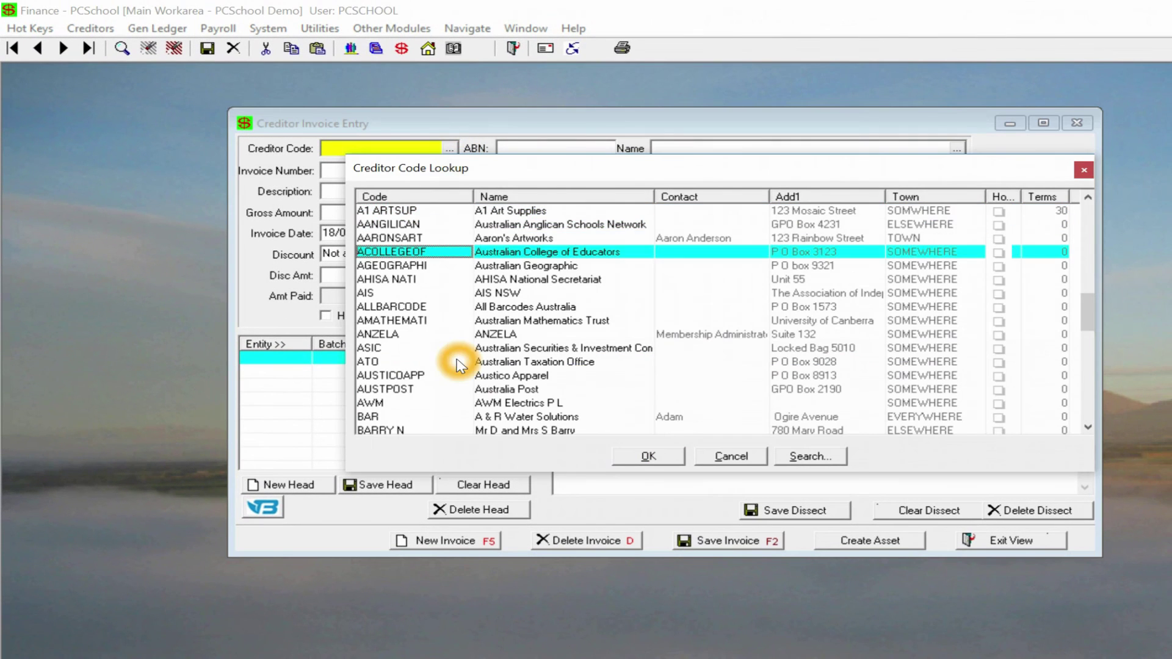
{"action": "scroll", "coordinate": [435, 336], "scroll_direction": "down", "scroll_amount": 5}
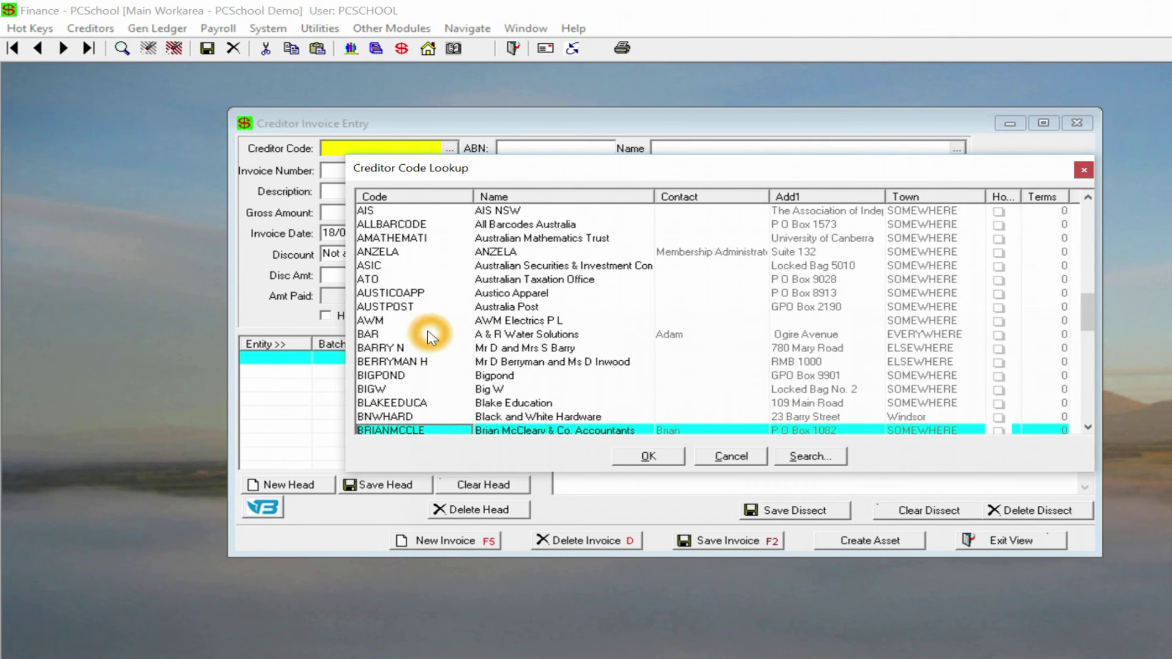
{"action": "left_click", "coordinate": [391, 390]}
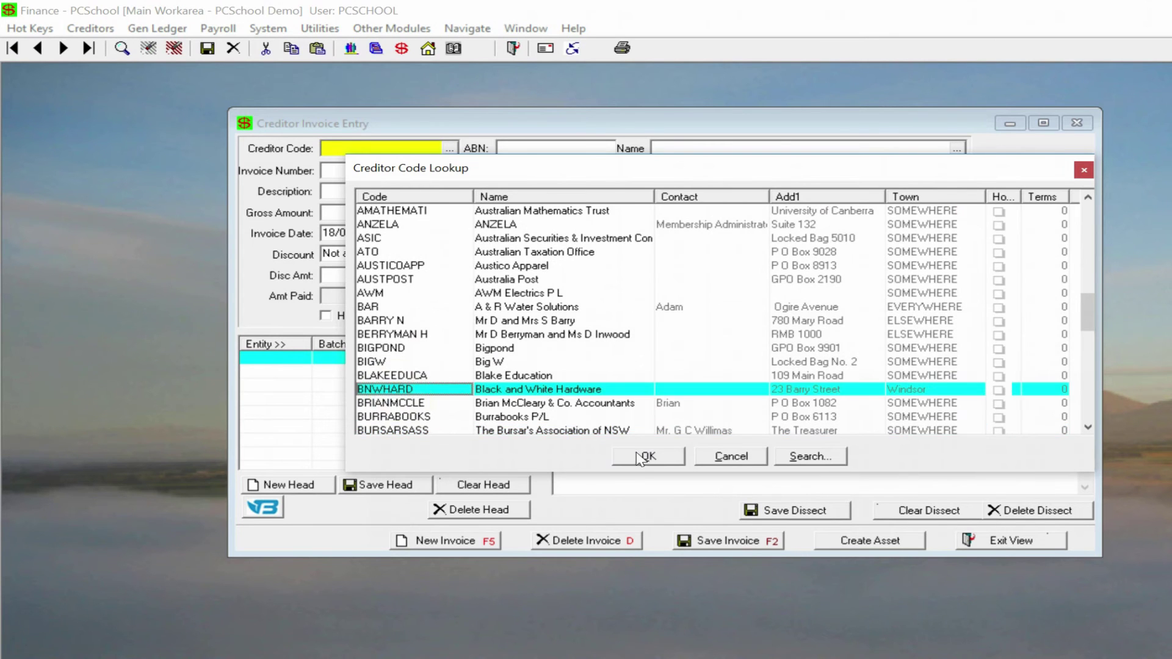
{"action": "left_click", "coordinate": [647, 455]}
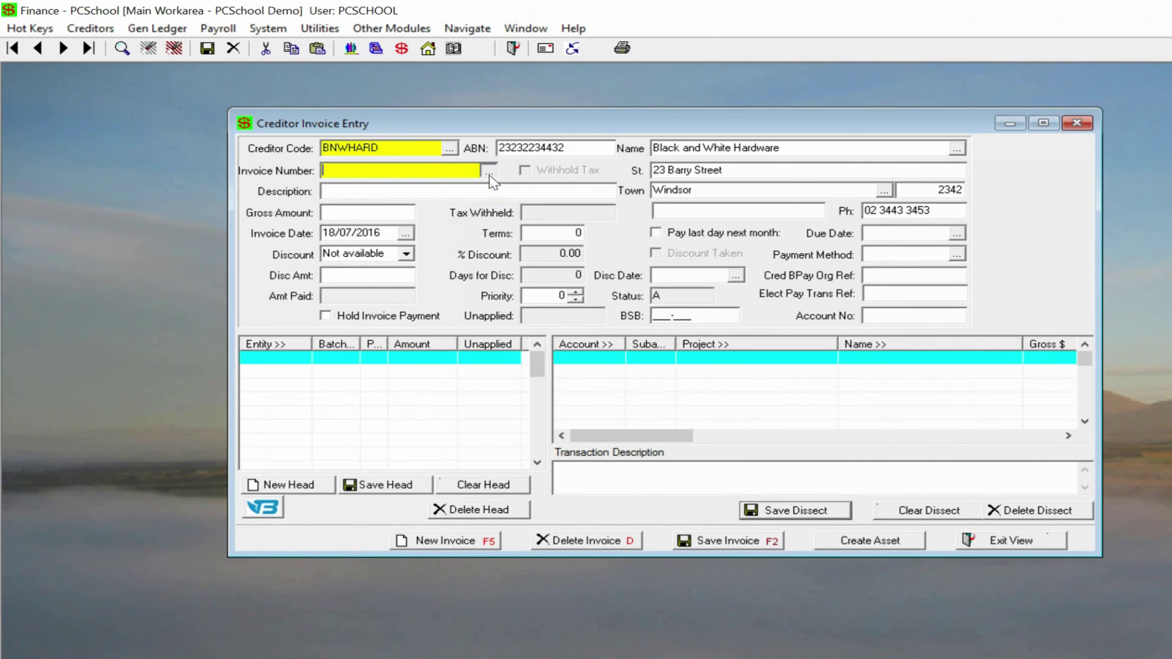
- Load this creditor's invoice 1567 for Hammers into the form
{"action": "left_click", "coordinate": [488, 172]}
{"action": "scroll", "coordinate": [684, 321], "scroll_direction": "down", "scroll_amount": 4}
{"action": "scroll", "coordinate": [685, 322], "scroll_direction": "down", "scroll_amount": 5}
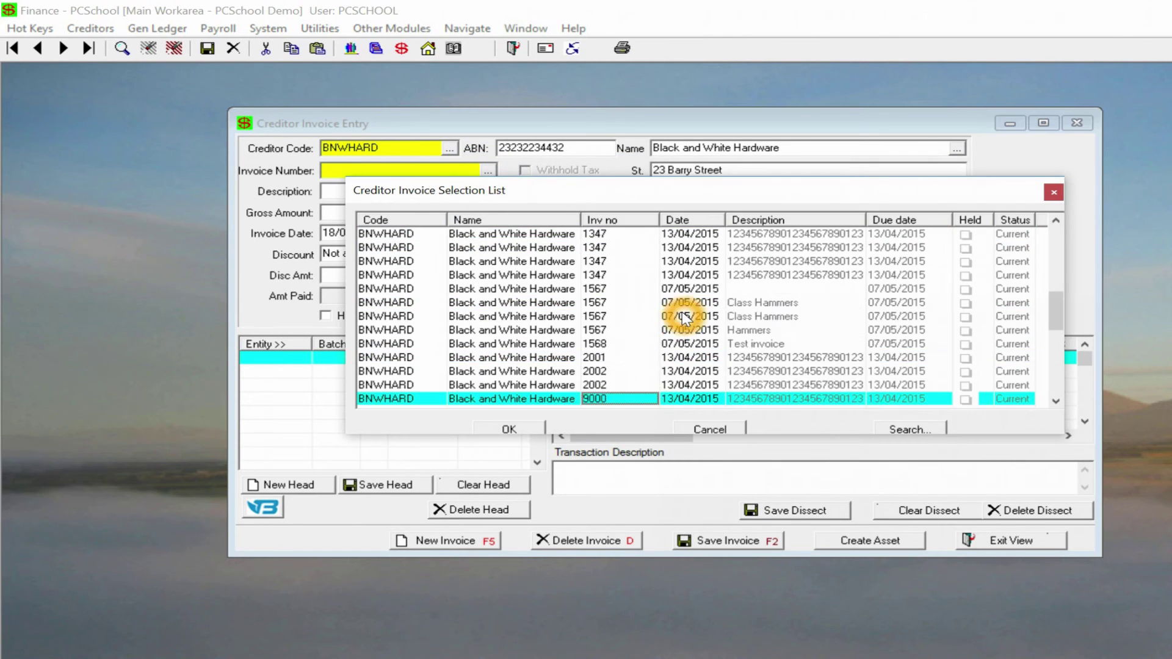
{"action": "left_click", "coordinate": [755, 318]}
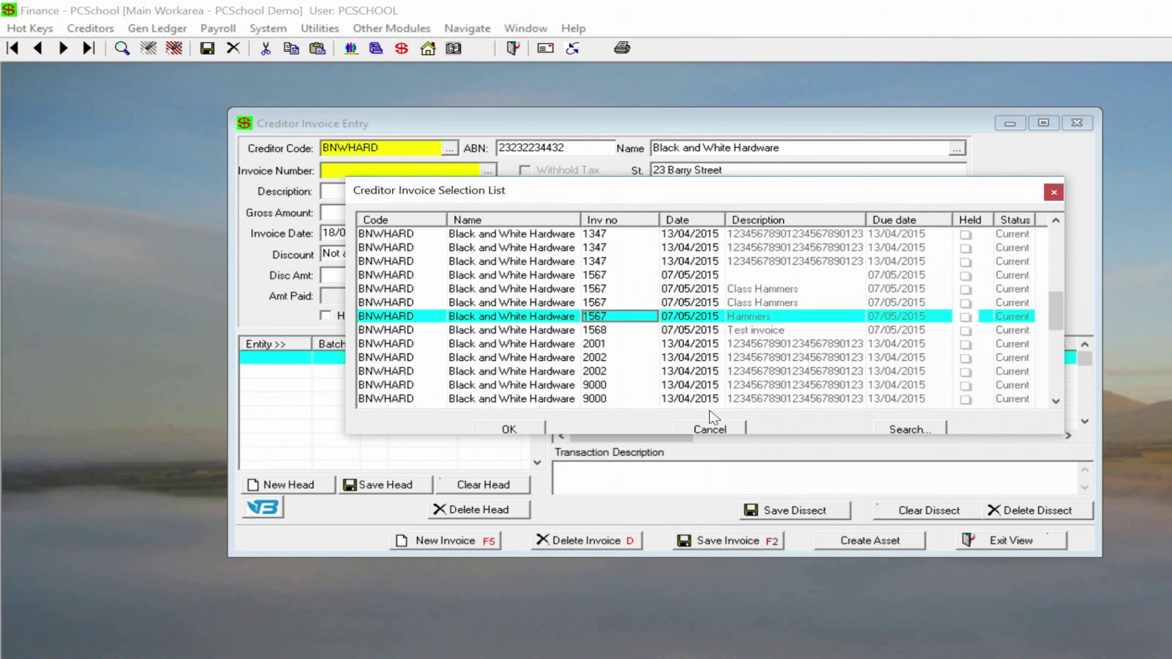
{"action": "left_click", "coordinate": [534, 429]}
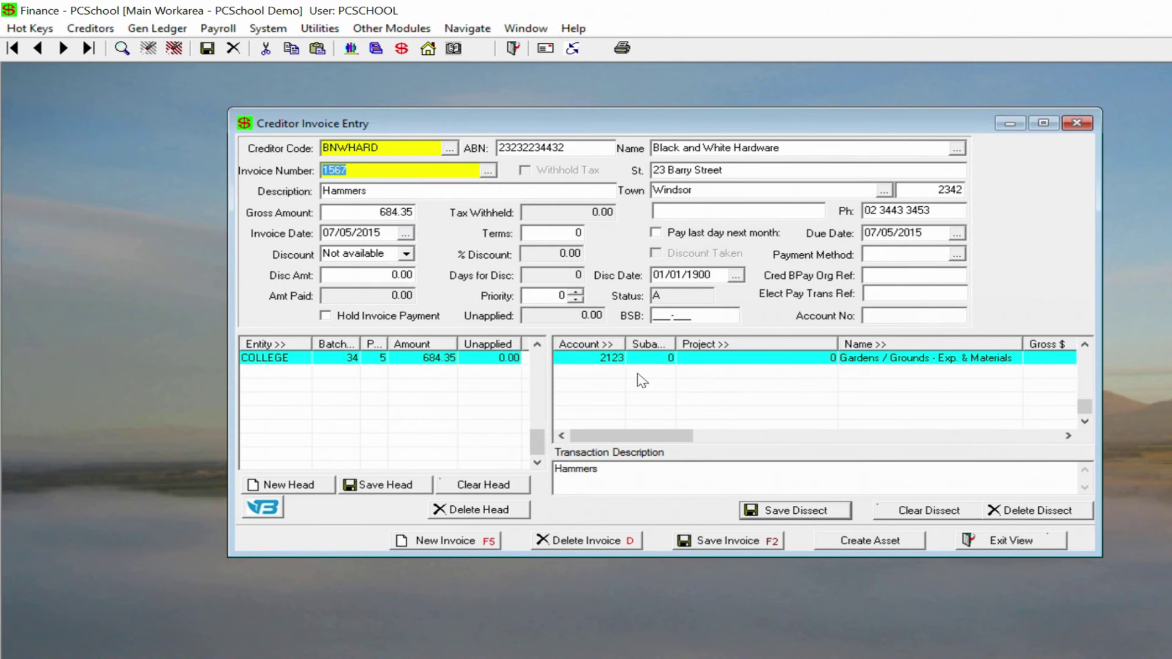
- Open invoice 1567's FileBound record with the FileBound button
{"action": "left_click", "coordinate": [1018, 381]}
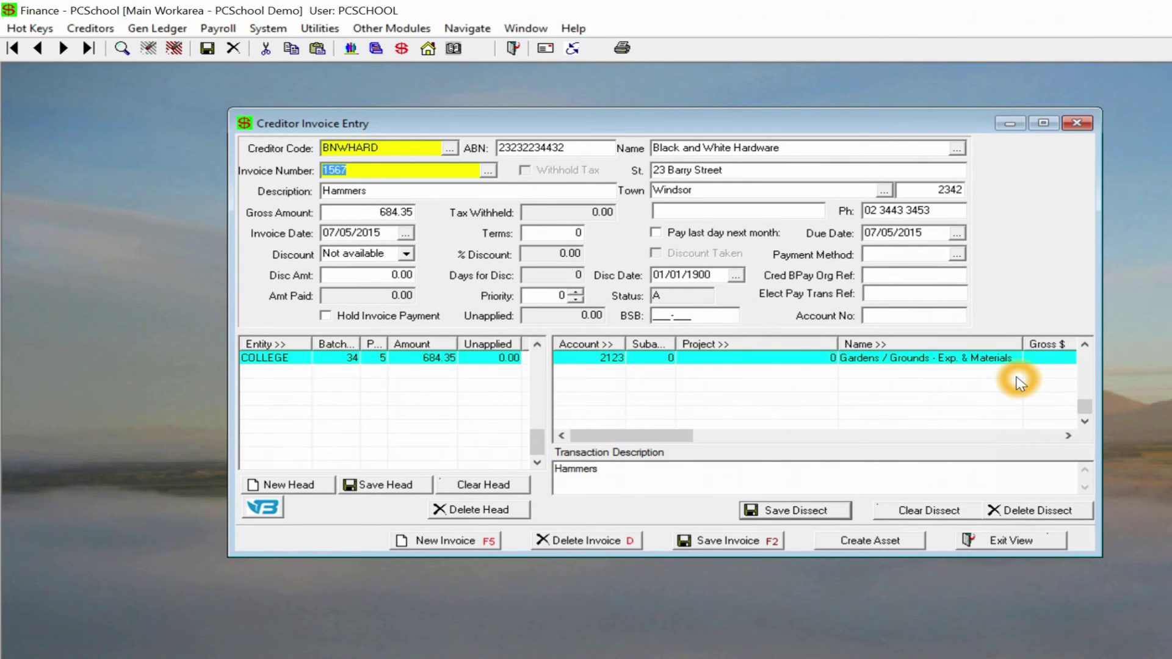
{"action": "left_click", "coordinate": [631, 431]}
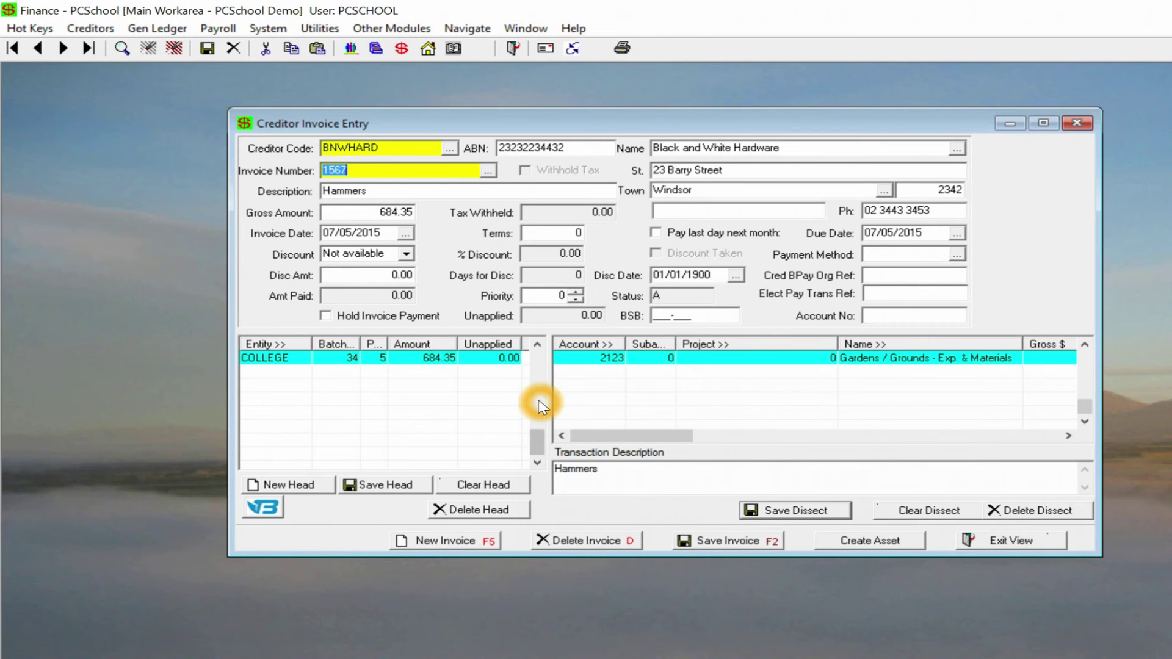
{"action": "left_click", "coordinate": [257, 428]}
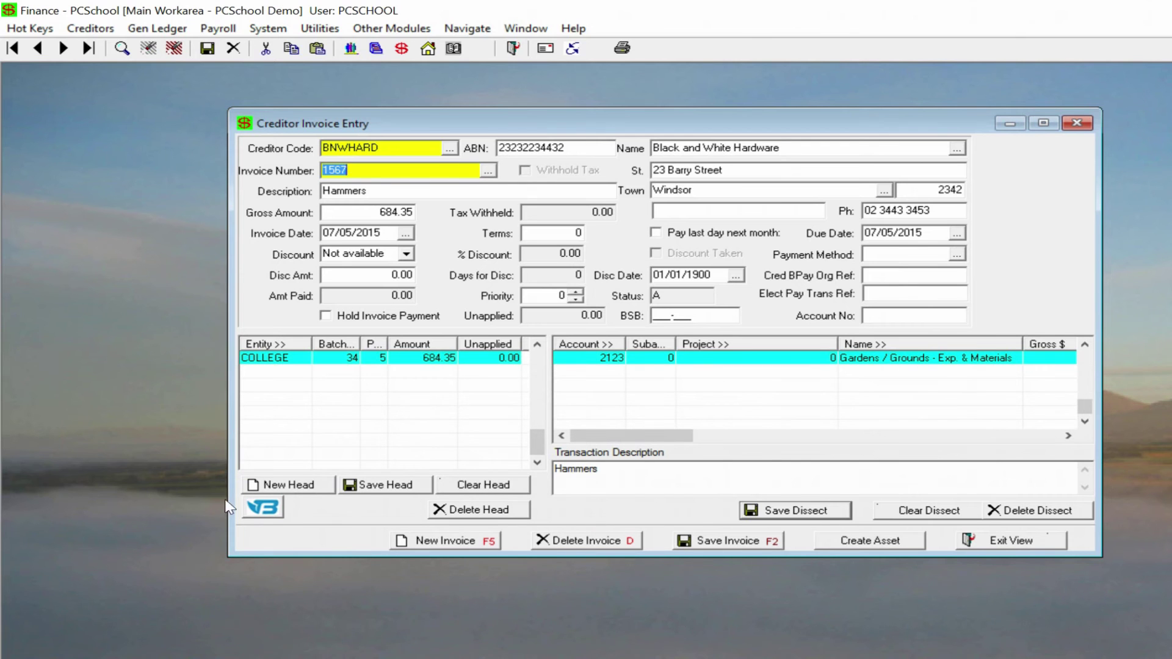
{"action": "left_click", "coordinate": [312, 512]}
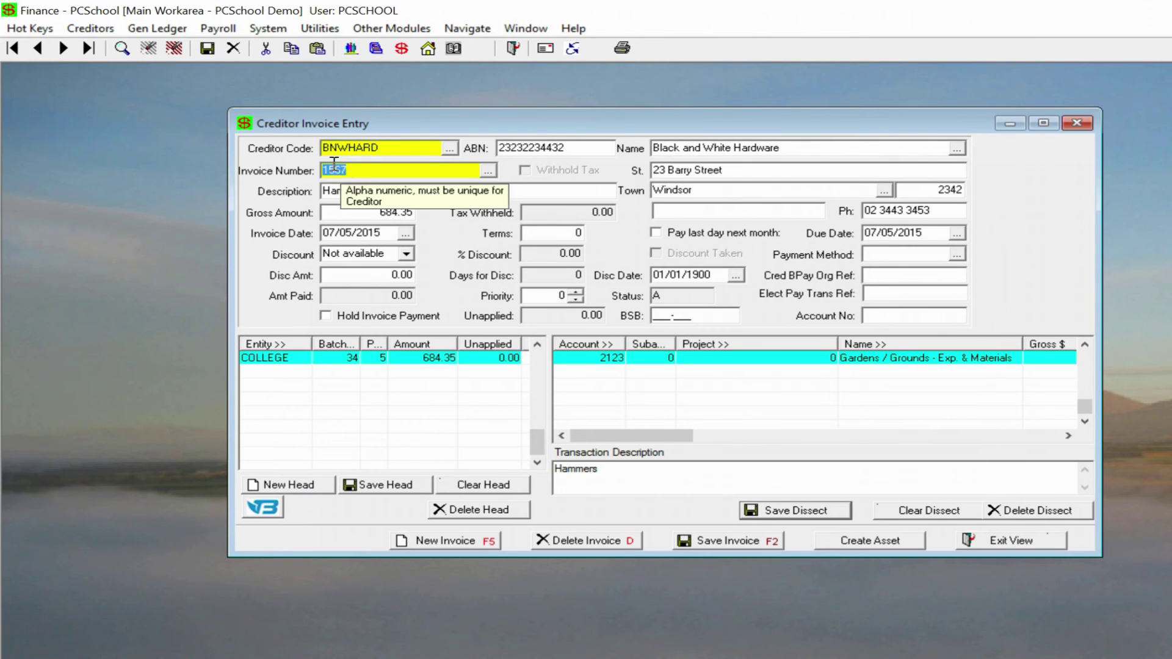
{"action": "left_click", "coordinate": [348, 177]}
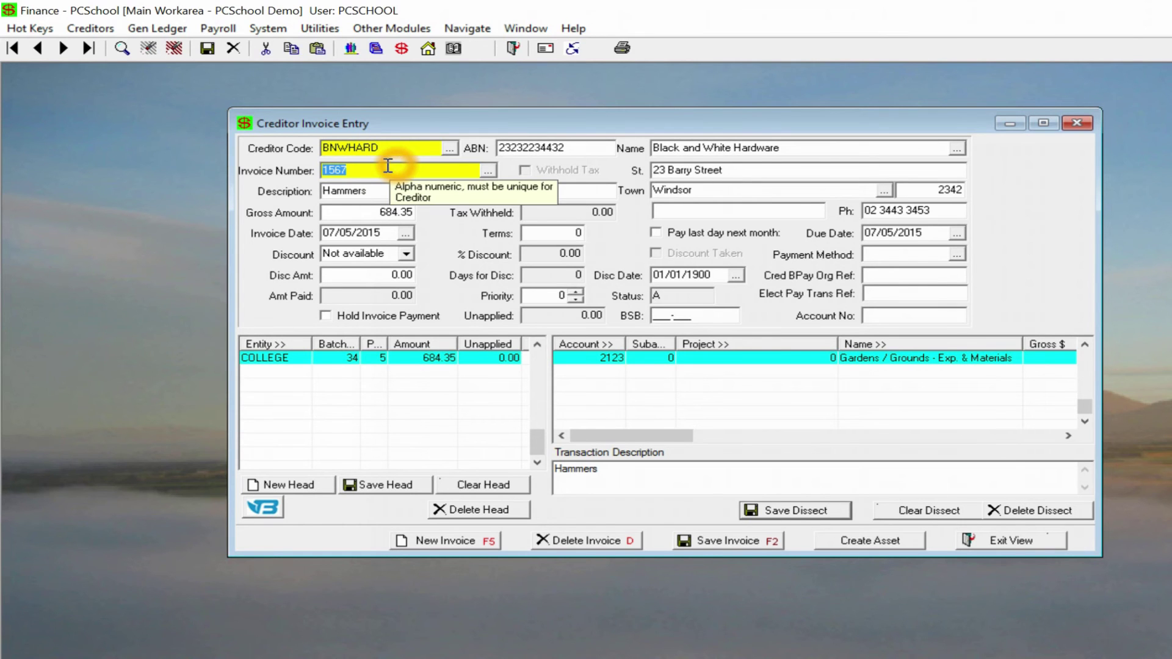
{"action": "left_click", "coordinate": [269, 512]}
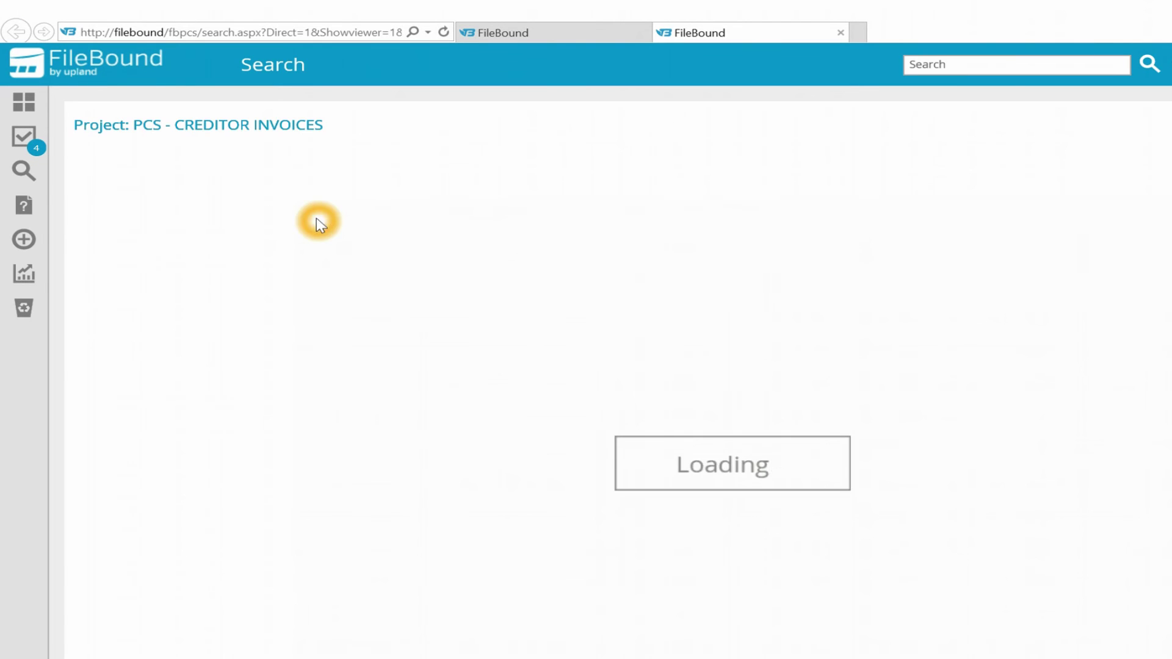
- View invoice 1567's scanned document in a maximised viewer with a larger file details panel
{"action": "left_click", "coordinate": [137, 225]}
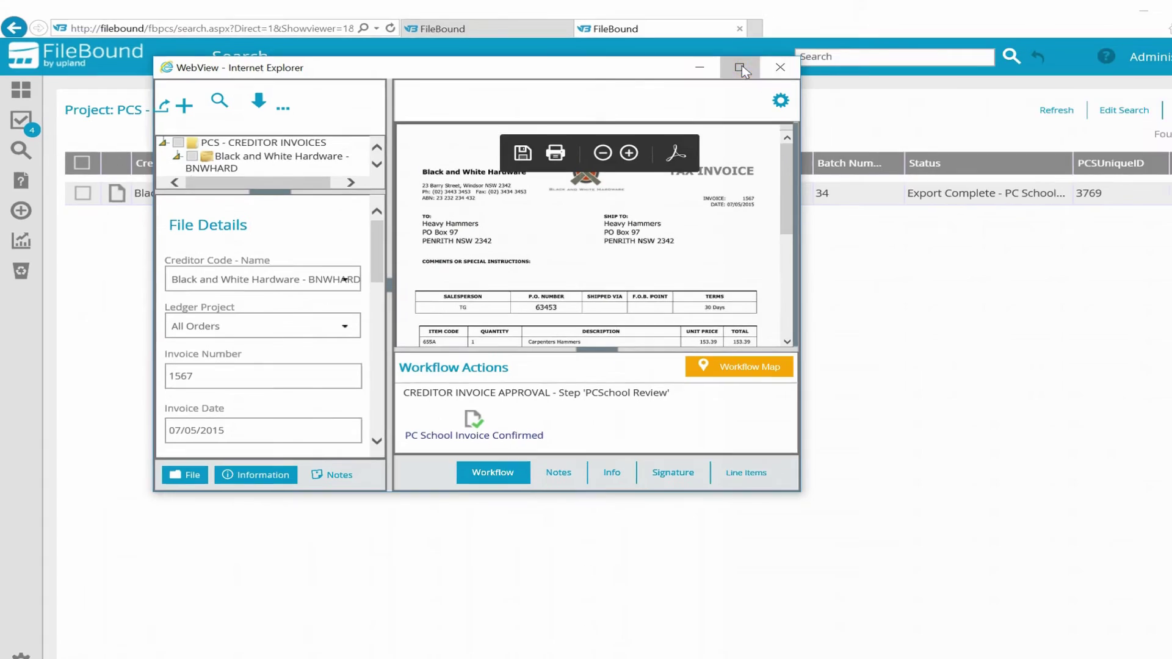
{"action": "left_click", "coordinate": [740, 68]}
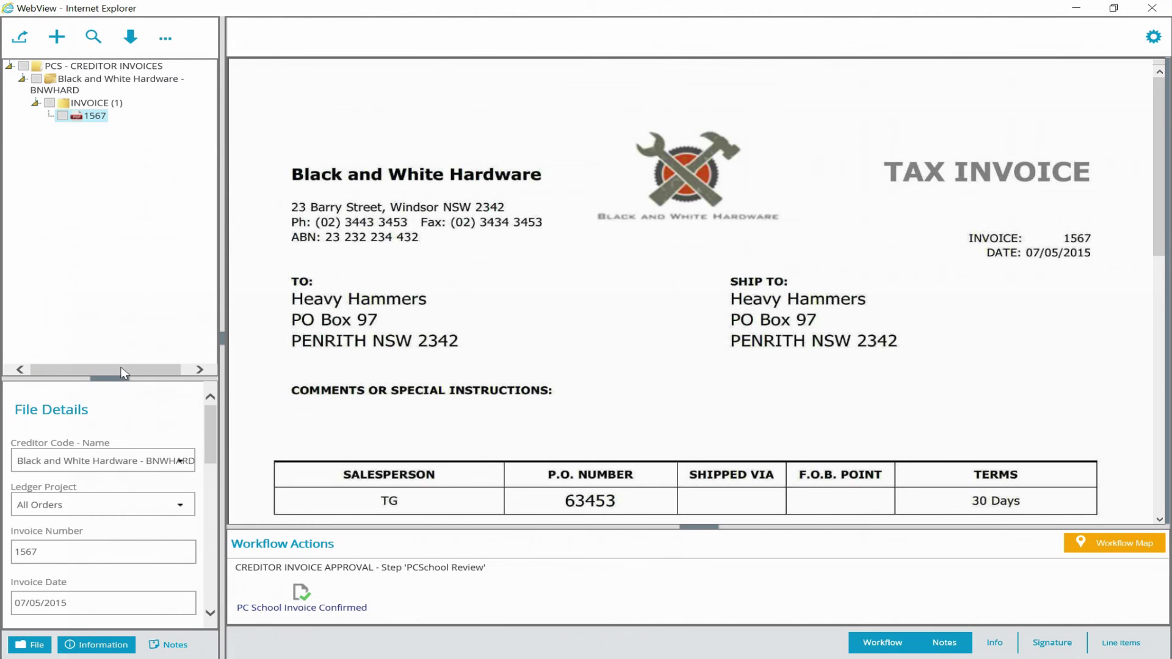
{"action": "left_click_drag", "start_coordinate": [116, 379], "coordinate": [116, 232]}
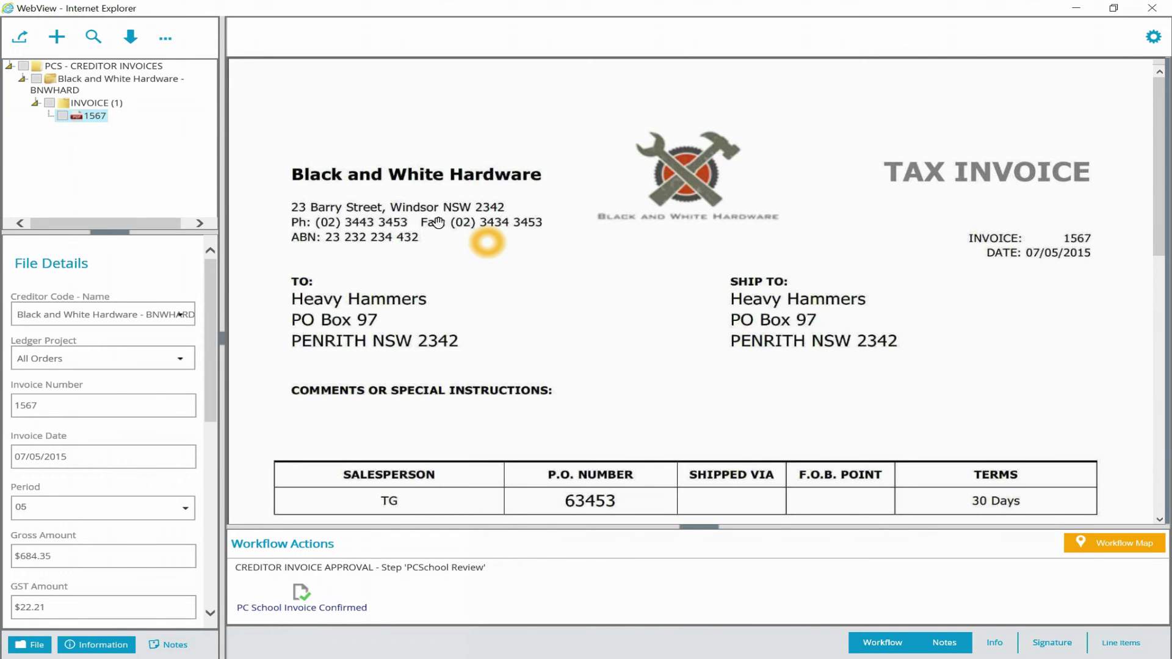
- Mark the invoice PC School Invoice Confirmed, moving it to Business Manager Review
{"action": "left_click", "coordinate": [299, 610]}
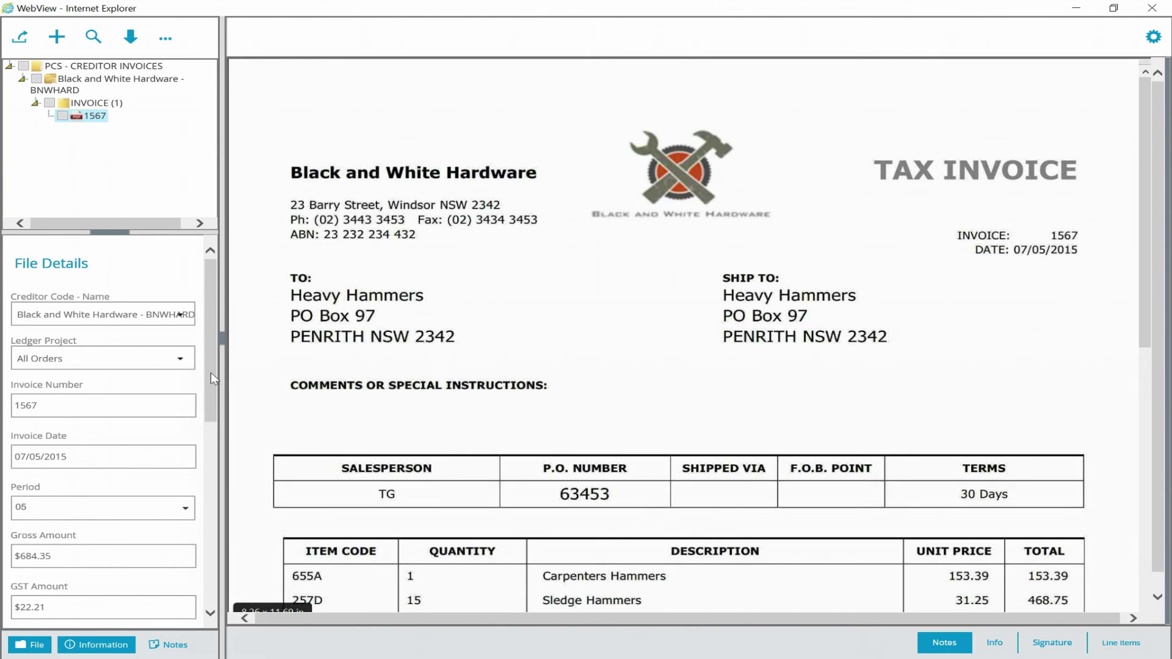
{"action": "left_click_drag", "start_coordinate": [210, 374], "coordinate": [210, 542]}
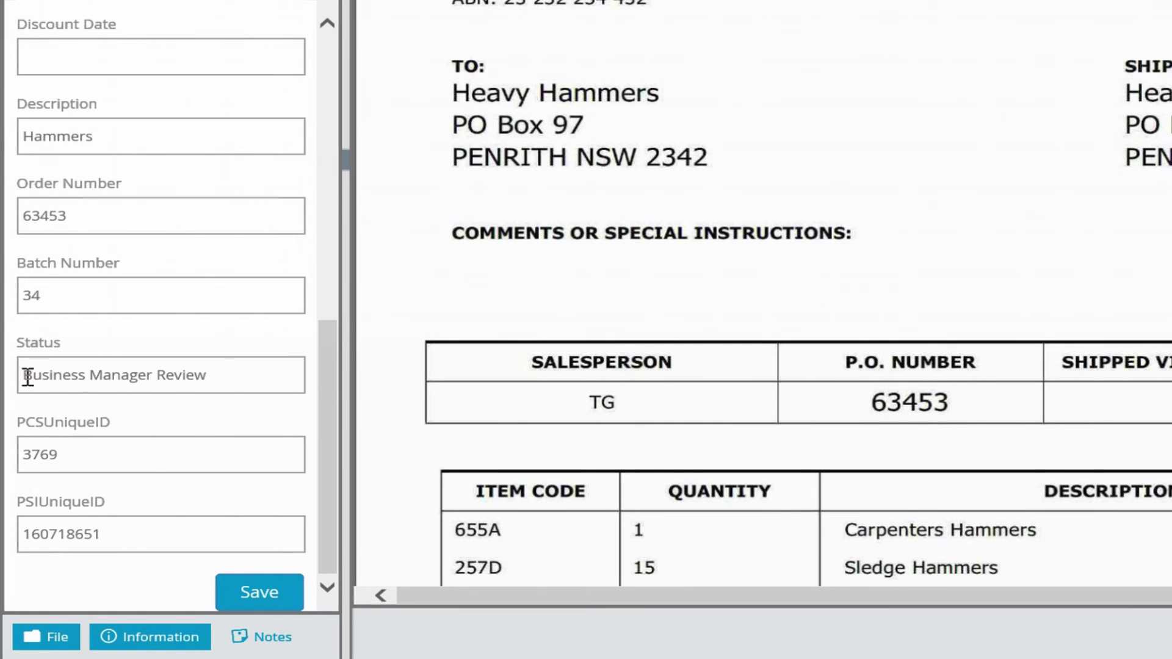
{"action": "left_click", "coordinate": [236, 385]}
{"action": "mouse_move", "coordinate": [836, 658]}
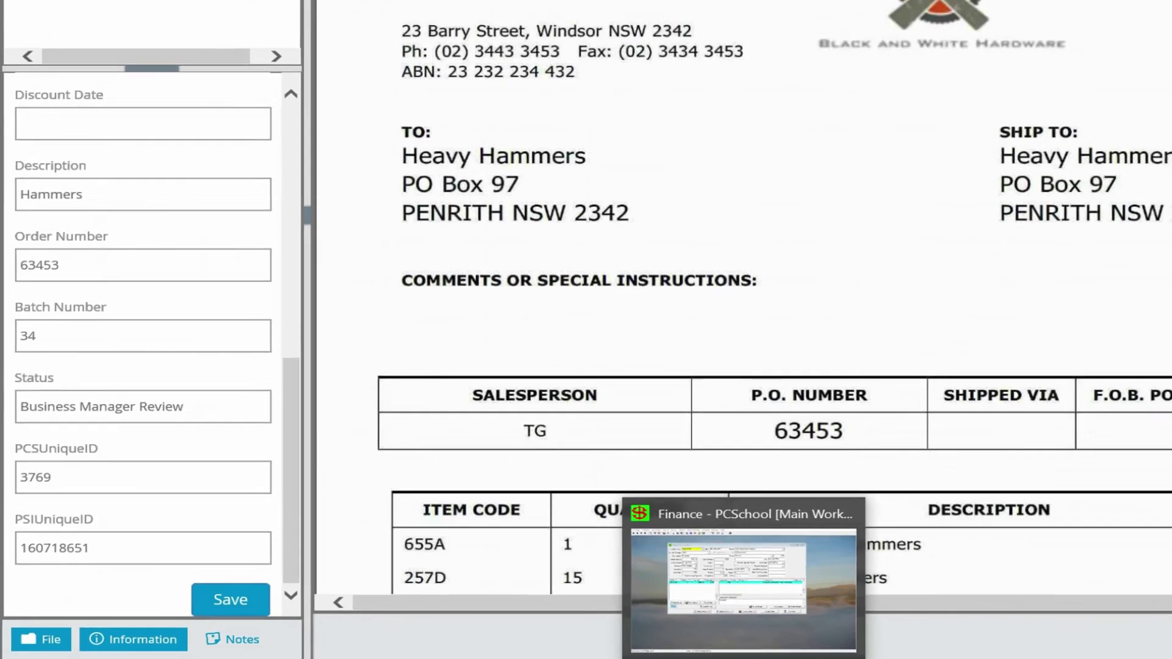
{"action": "left_click", "coordinate": [836, 580]}
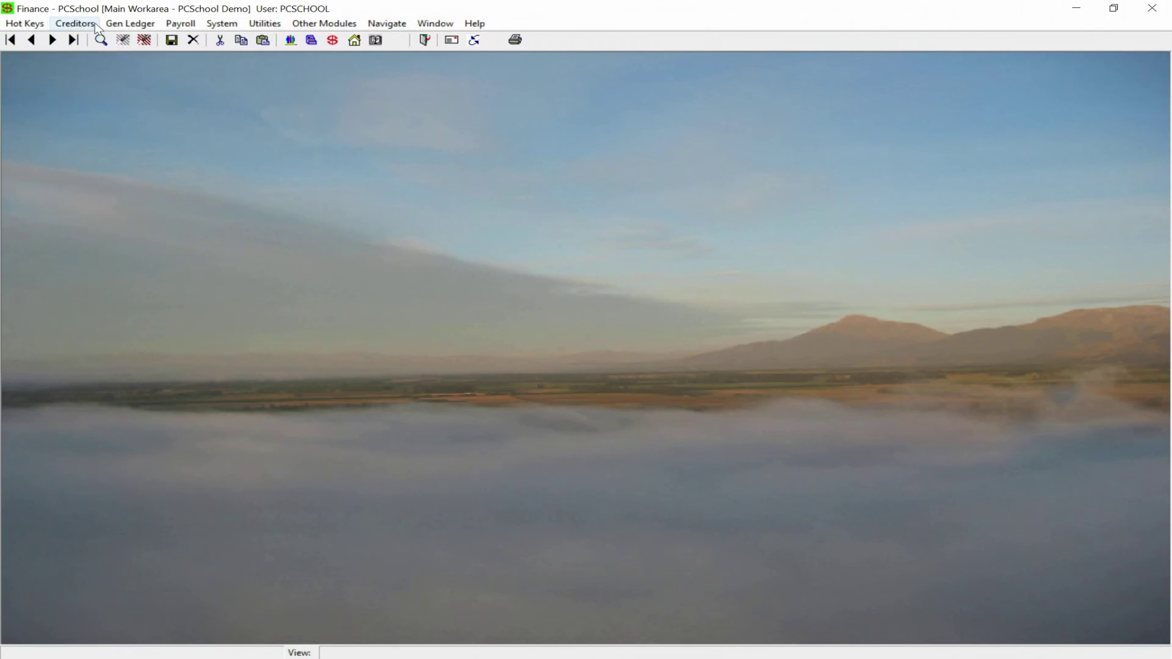
{"action": "left_click", "coordinate": [75, 24]}
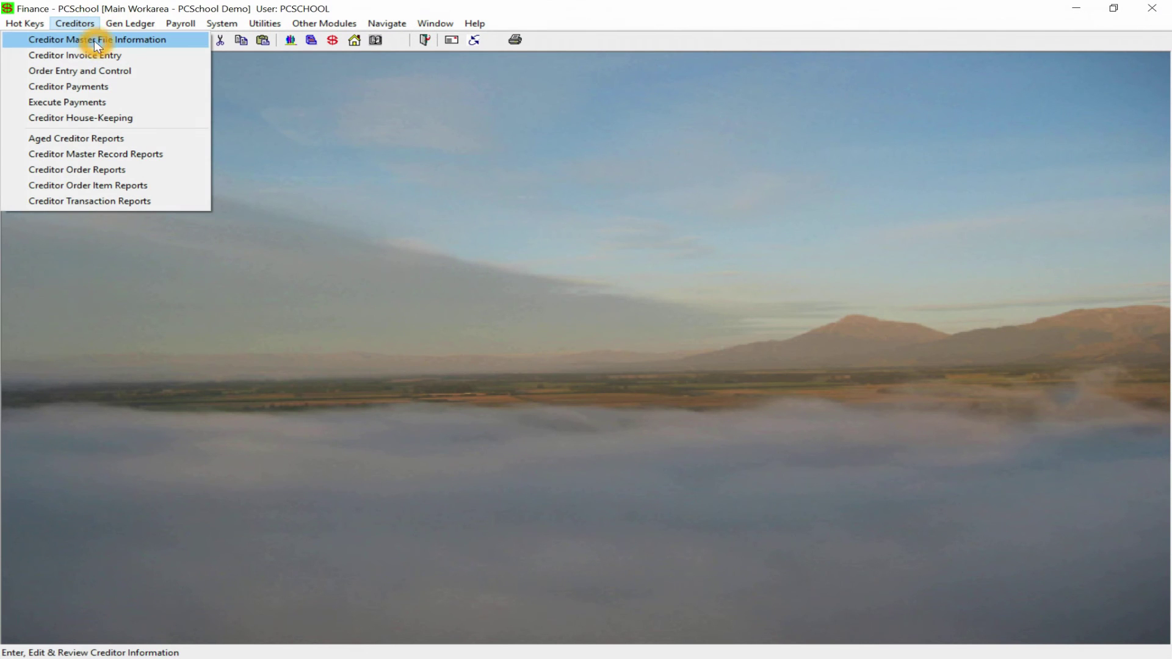
- Finalise the loaded Cred. Inv batch for May 2013 in Batch Transaction Entry
{"action": "left_click", "coordinate": [118, 41]}
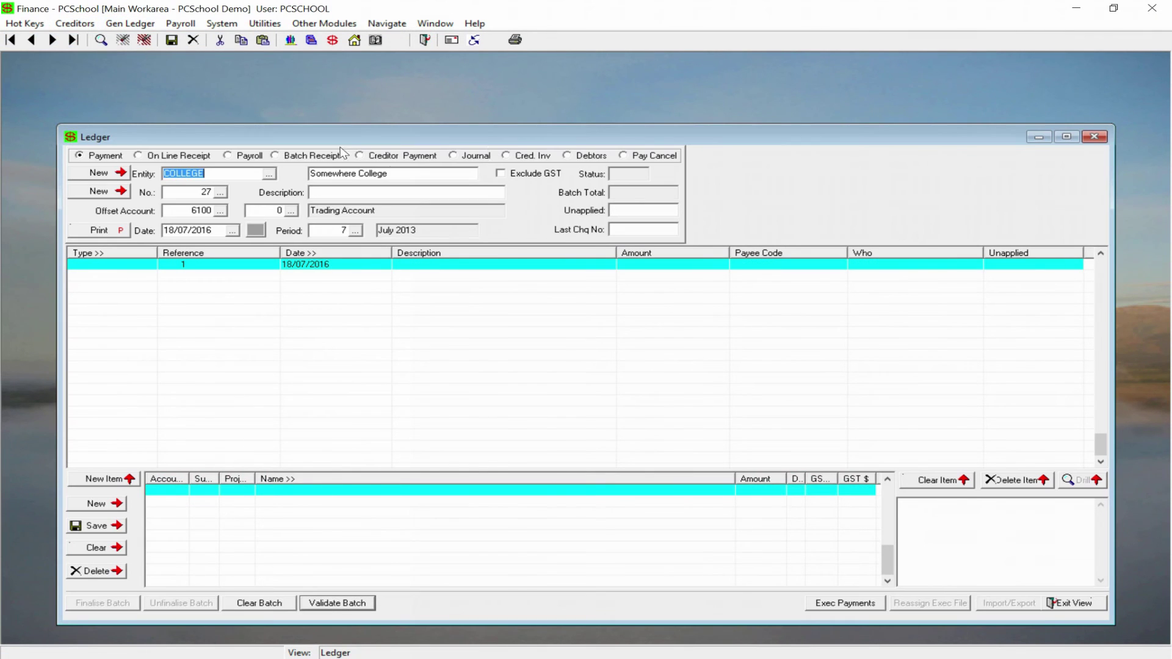
{"action": "left_click", "coordinate": [537, 158]}
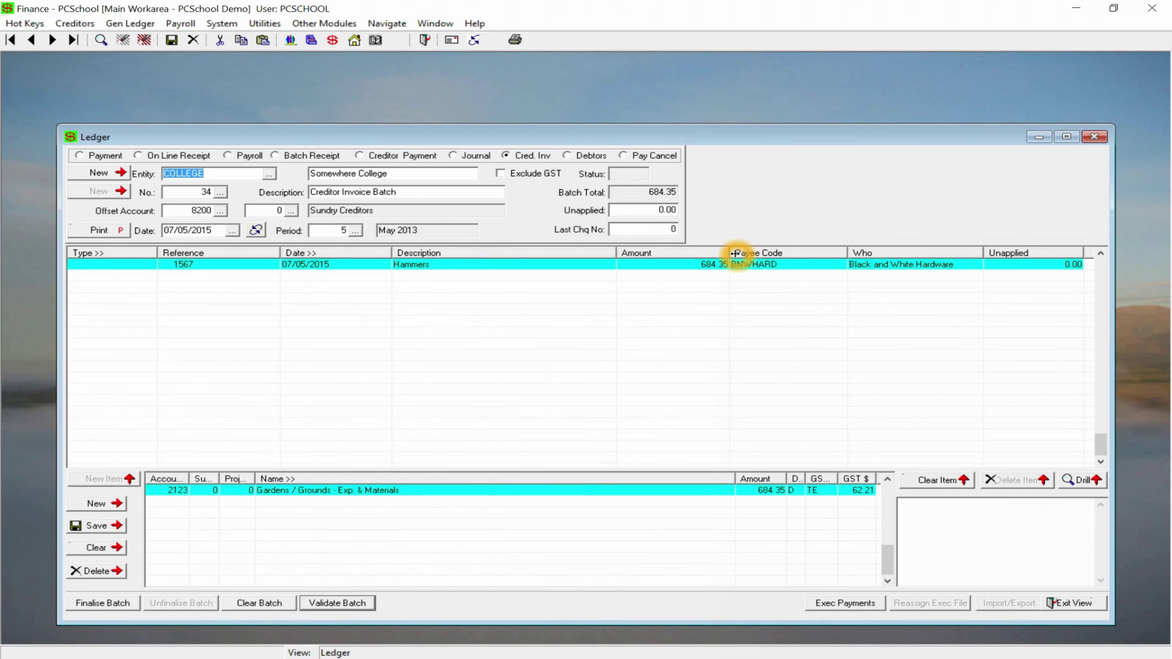
{"action": "left_click", "coordinate": [127, 603]}
{"action": "left_click", "coordinate": [518, 418]}
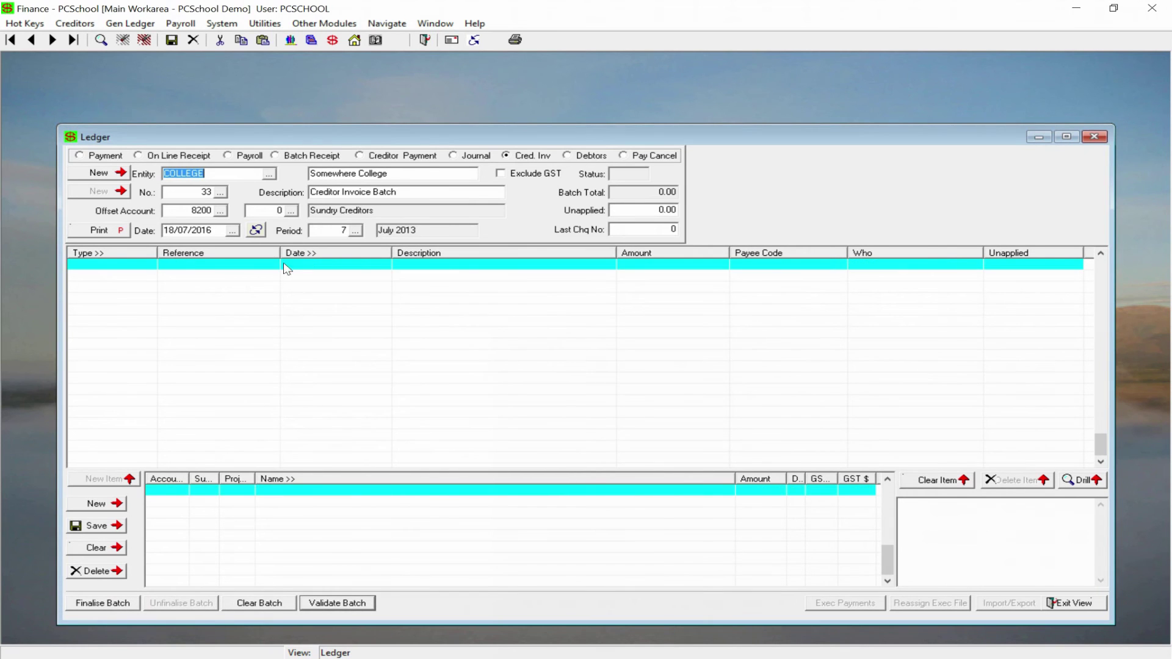
- Reopen batch 34 through the All-status batch lookup and preview its ledger report
{"action": "left_click", "coordinate": [221, 193]}
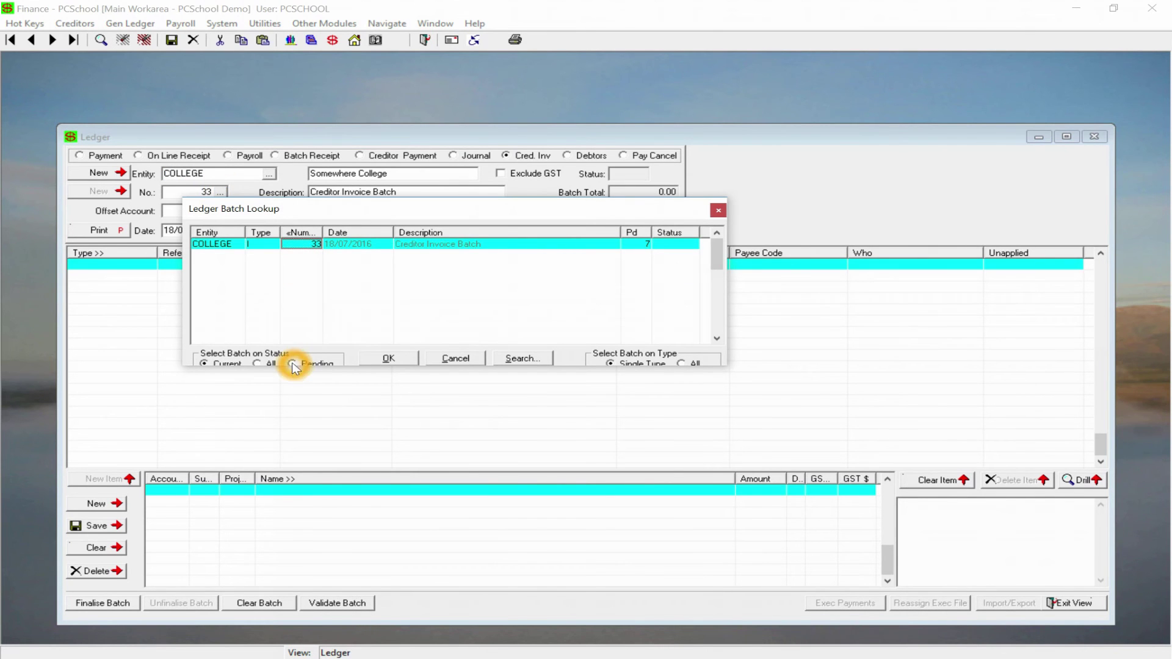
{"action": "left_click", "coordinate": [256, 364]}
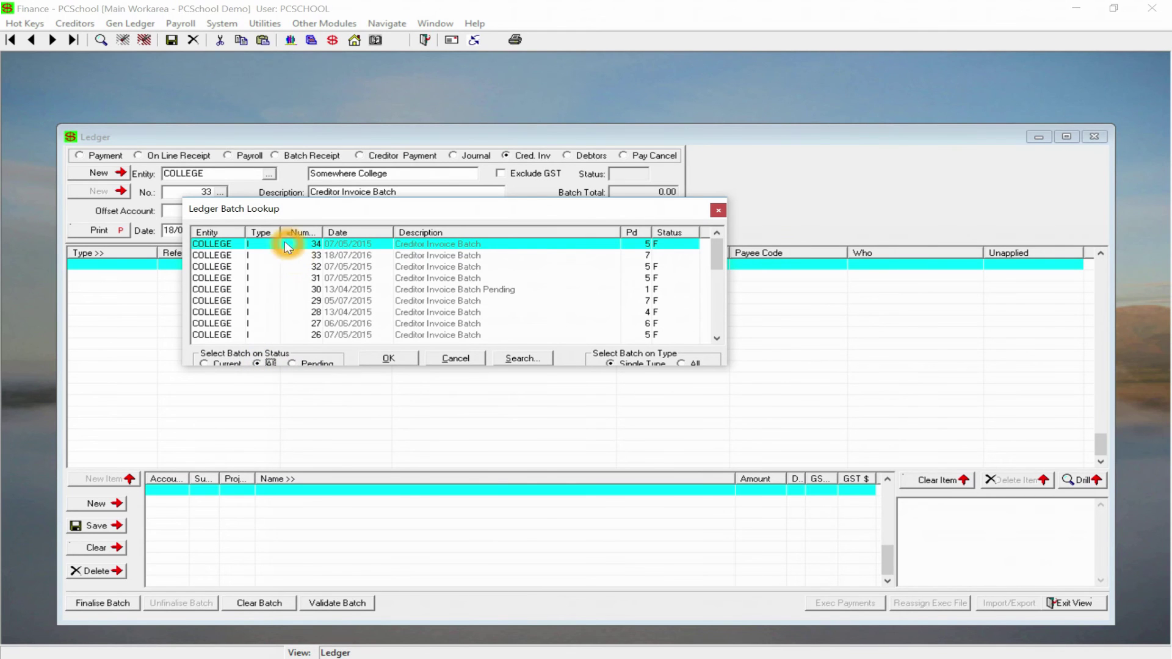
{"action": "left_click", "coordinate": [269, 245]}
{"action": "left_click", "coordinate": [384, 362]}
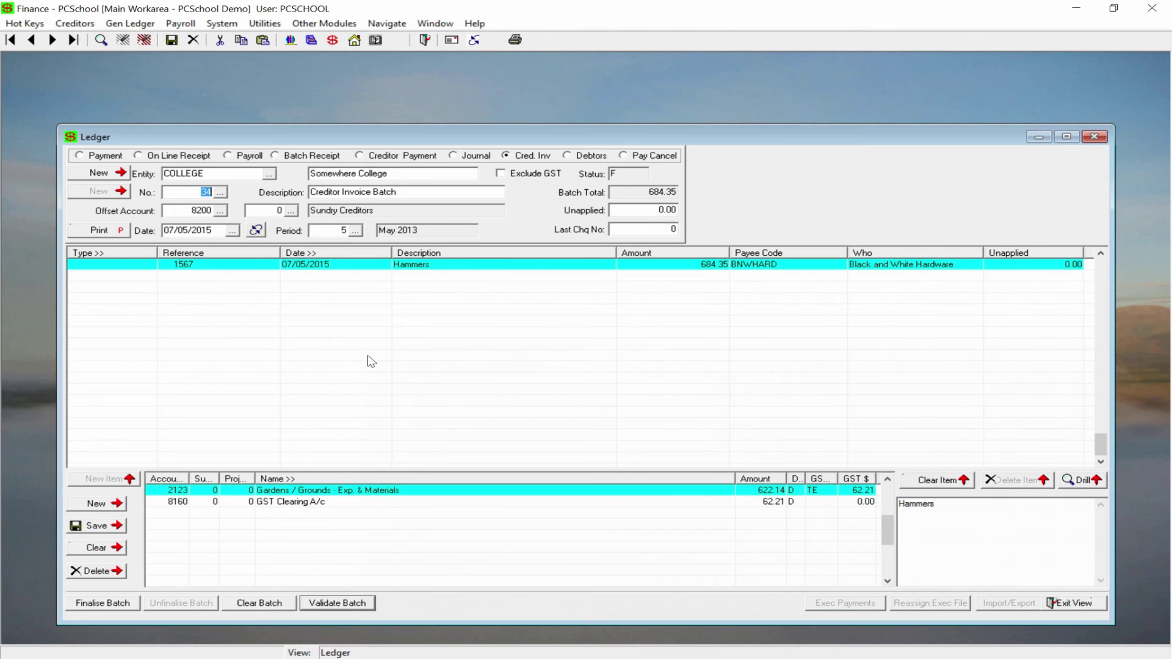
{"action": "left_click", "coordinate": [99, 231]}
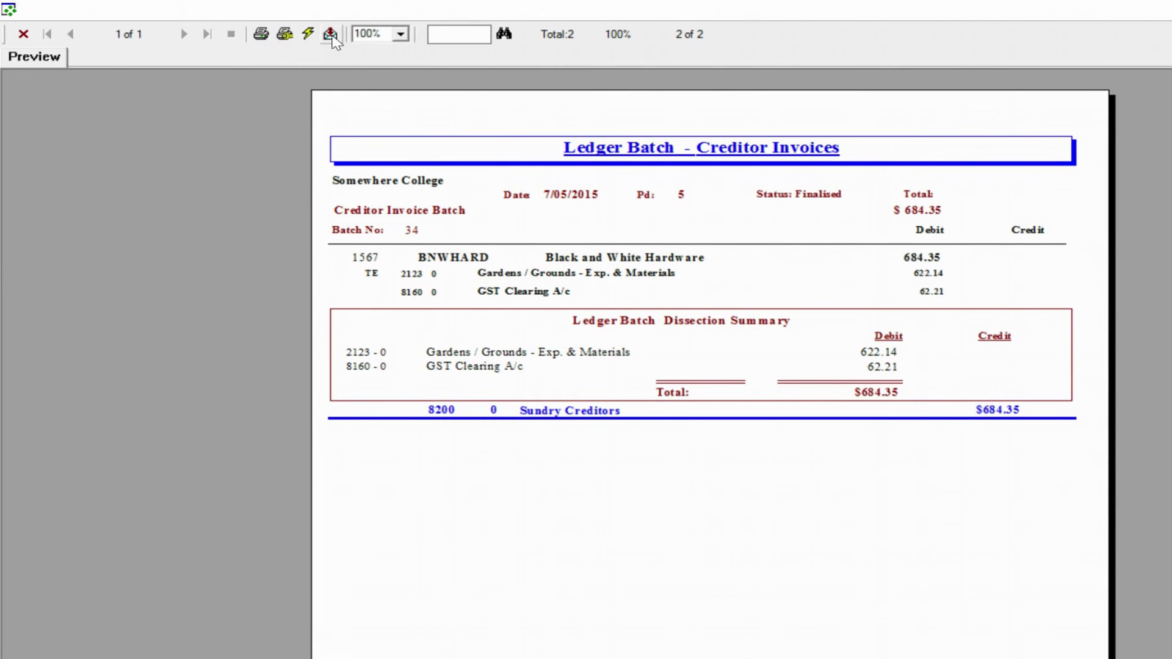
- Export all pages of the batch 34 ledger report as LEDBAT1.pdf
{"action": "left_click", "coordinate": [331, 33]}
{"action": "left_click", "coordinate": [895, 377]}
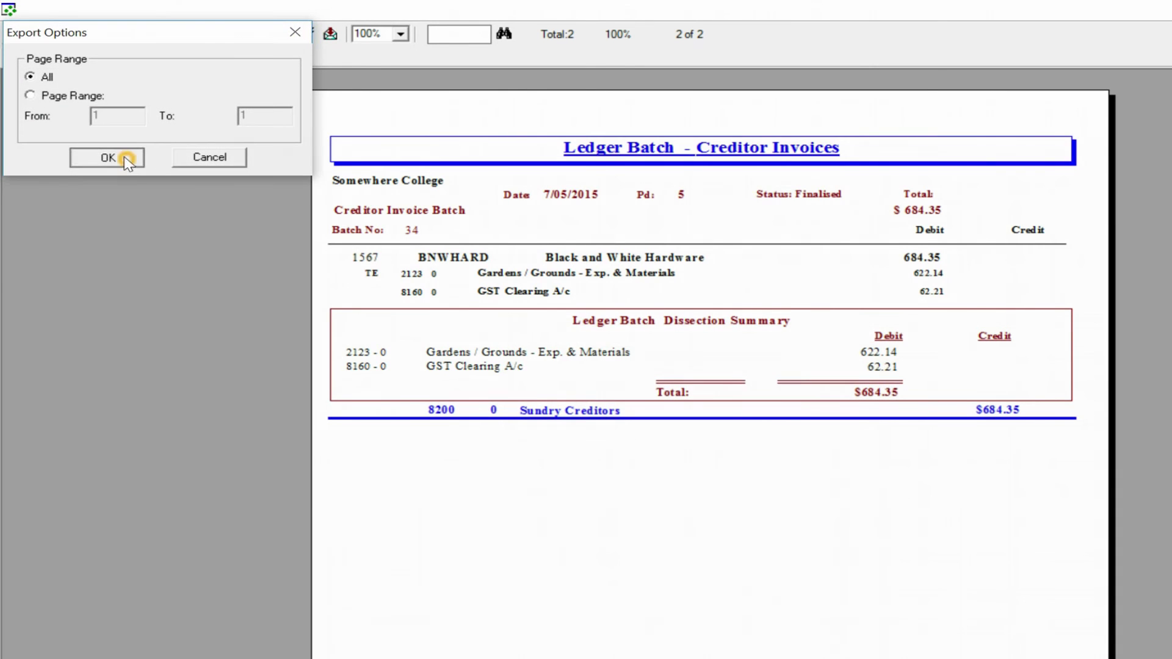
{"action": "left_click", "coordinate": [105, 158]}
{"action": "left_click", "coordinate": [767, 464]}
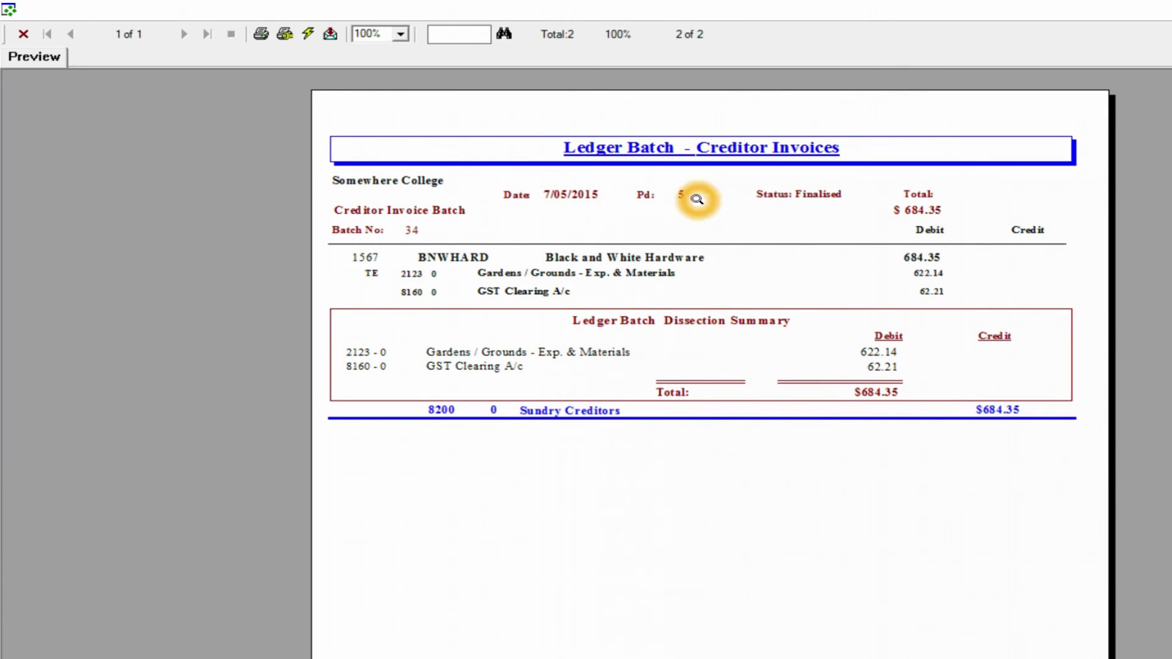
{"action": "left_click", "coordinate": [673, 196]}
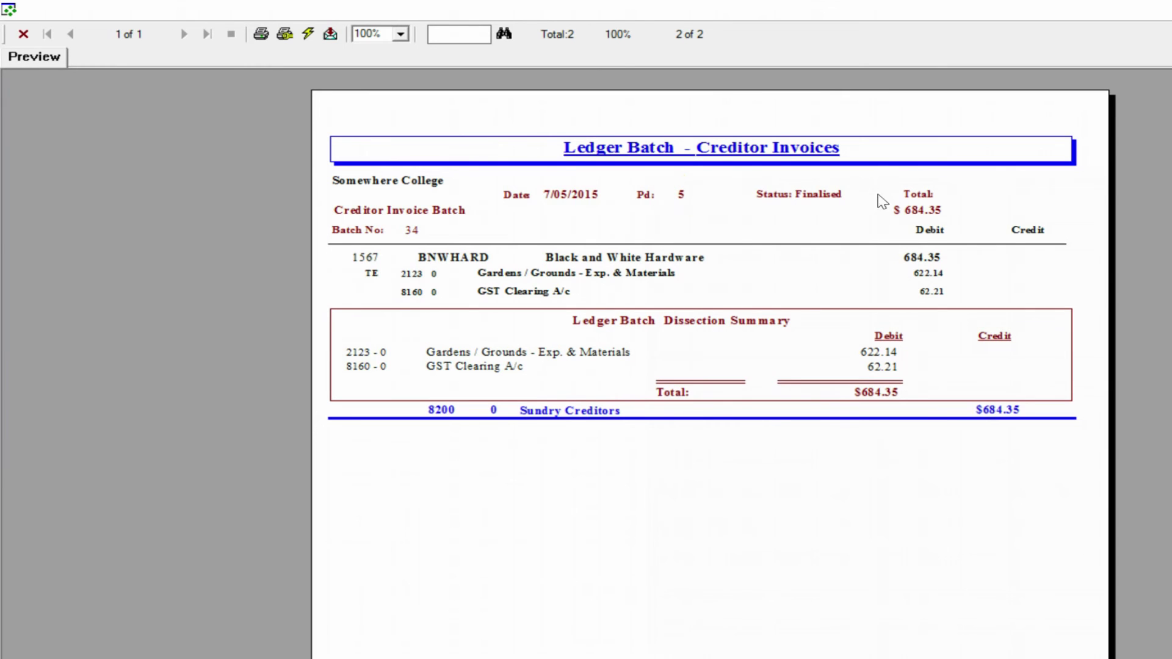
{"action": "left_click", "coordinate": [424, 232]}
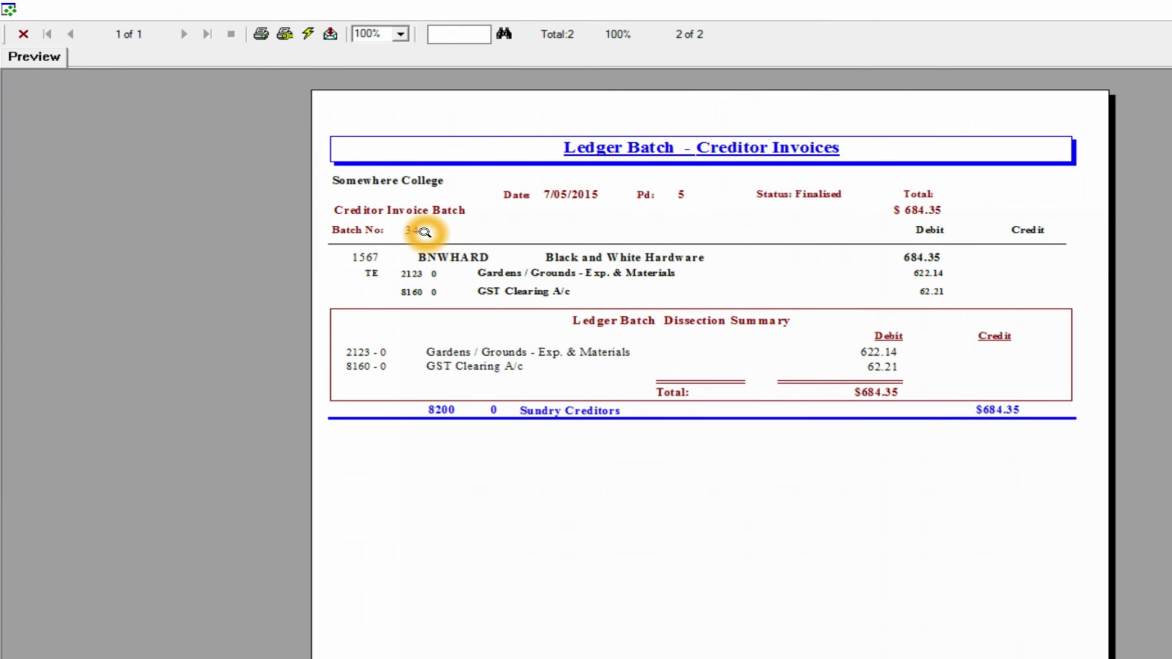
{"action": "left_click", "coordinate": [550, 523]}
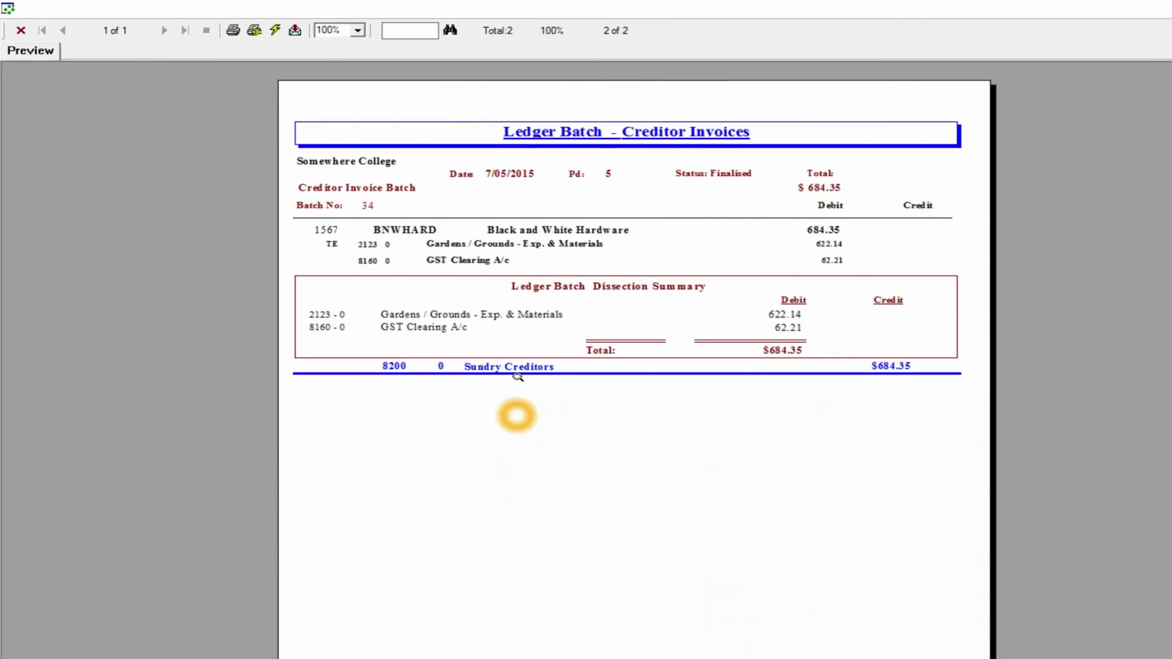
- Close the report preview, ledger window and duplicate FileBound browser, then show Global Assignments
{"action": "left_click", "coordinate": [19, 27]}
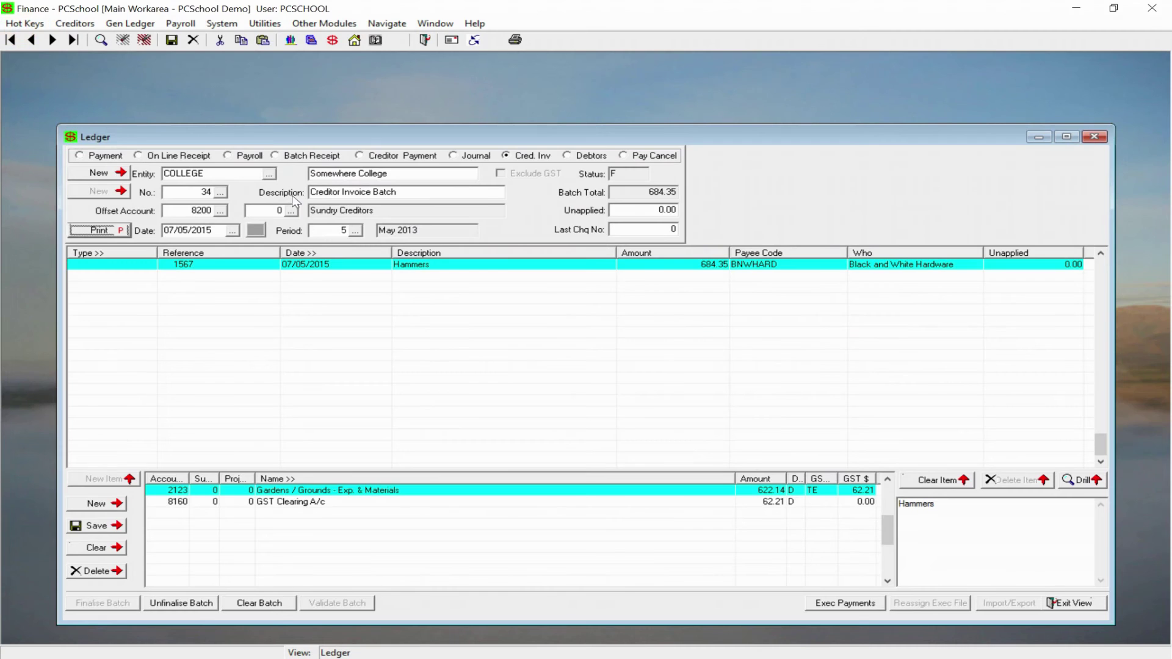
{"action": "left_click", "coordinate": [1095, 137]}
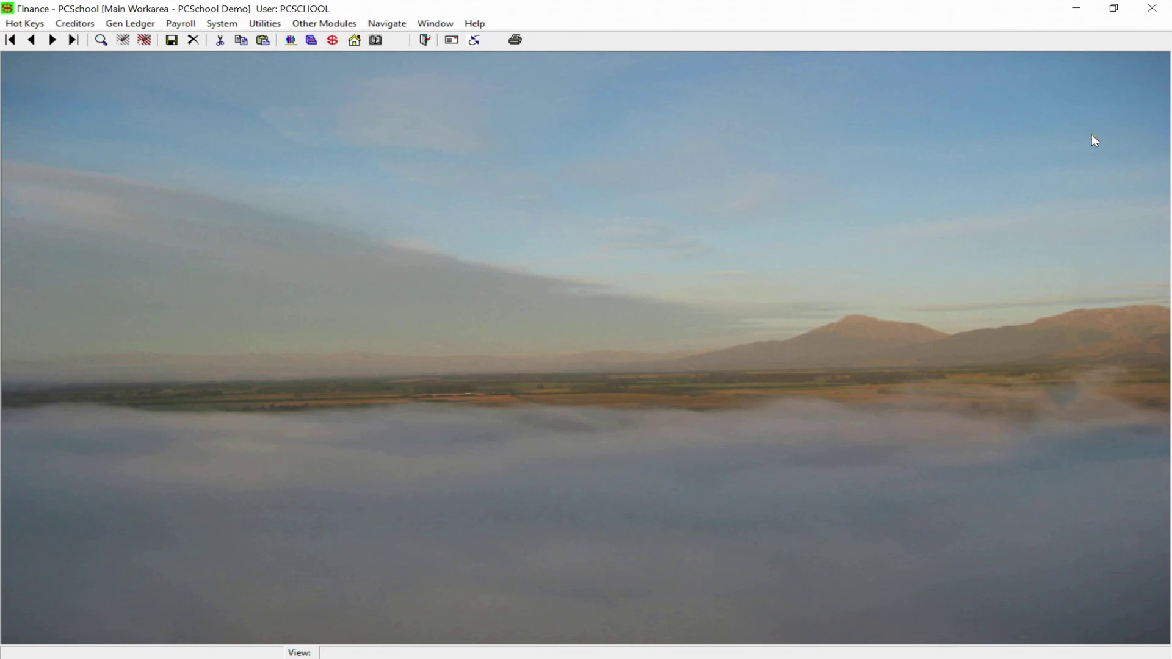
{"action": "mouse_move", "coordinate": [442, 658]}
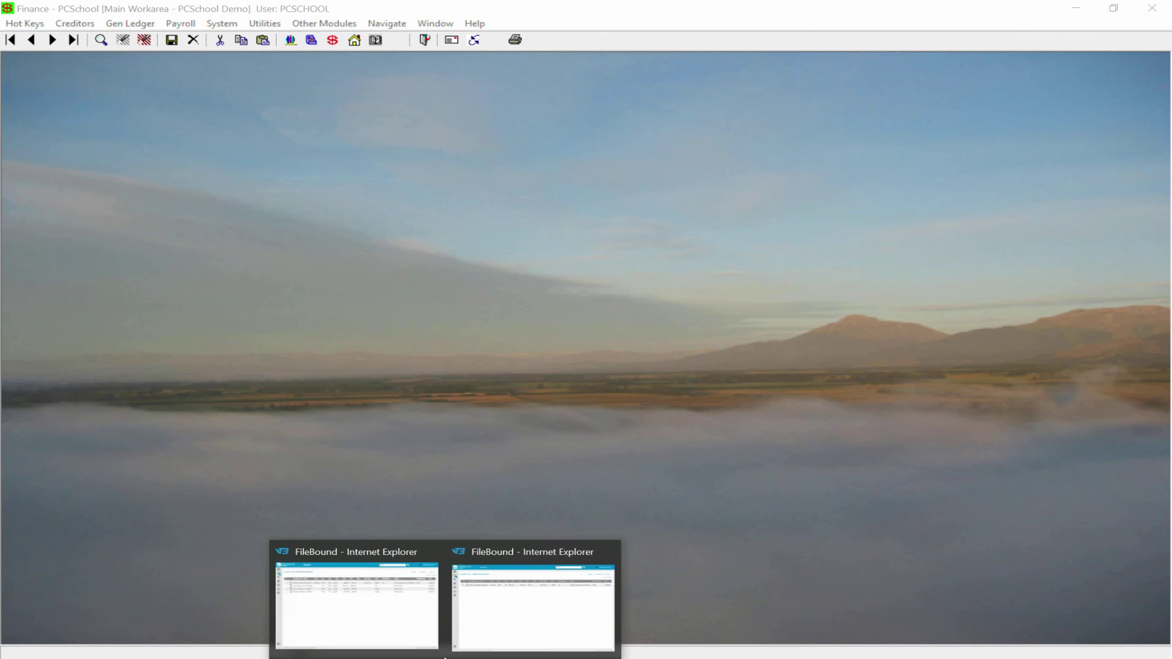
{"action": "mouse_move", "coordinate": [572, 579]}
{"action": "left_click", "coordinate": [608, 551]}
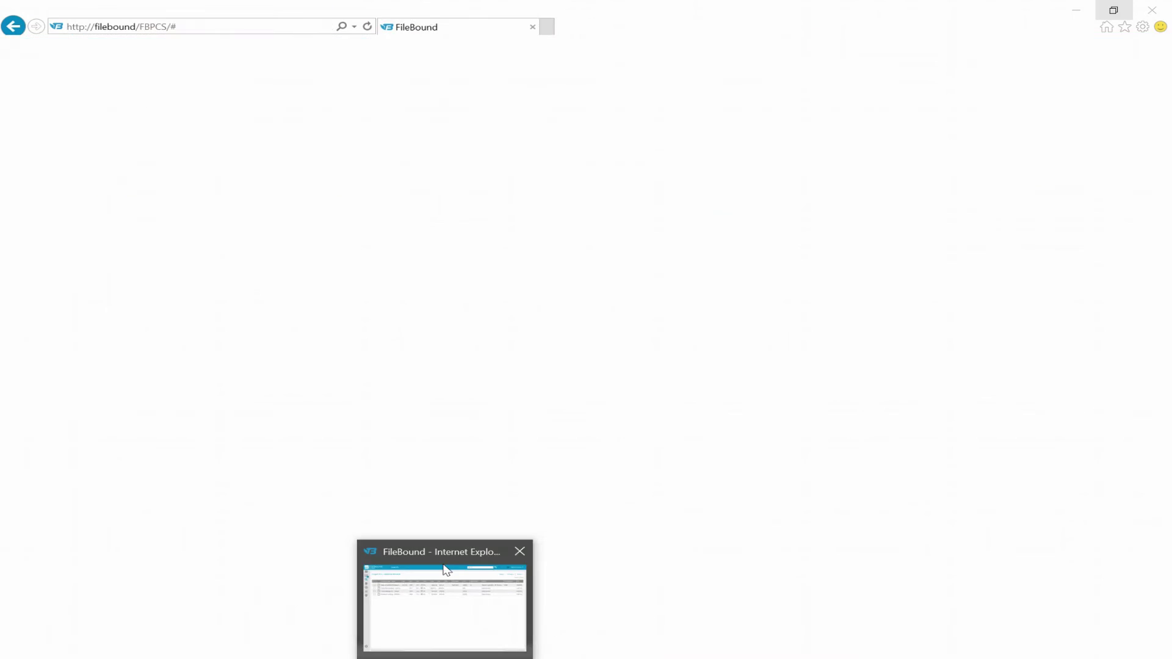
{"action": "left_click", "coordinate": [444, 580]}
{"action": "left_click", "coordinate": [28, 116]}
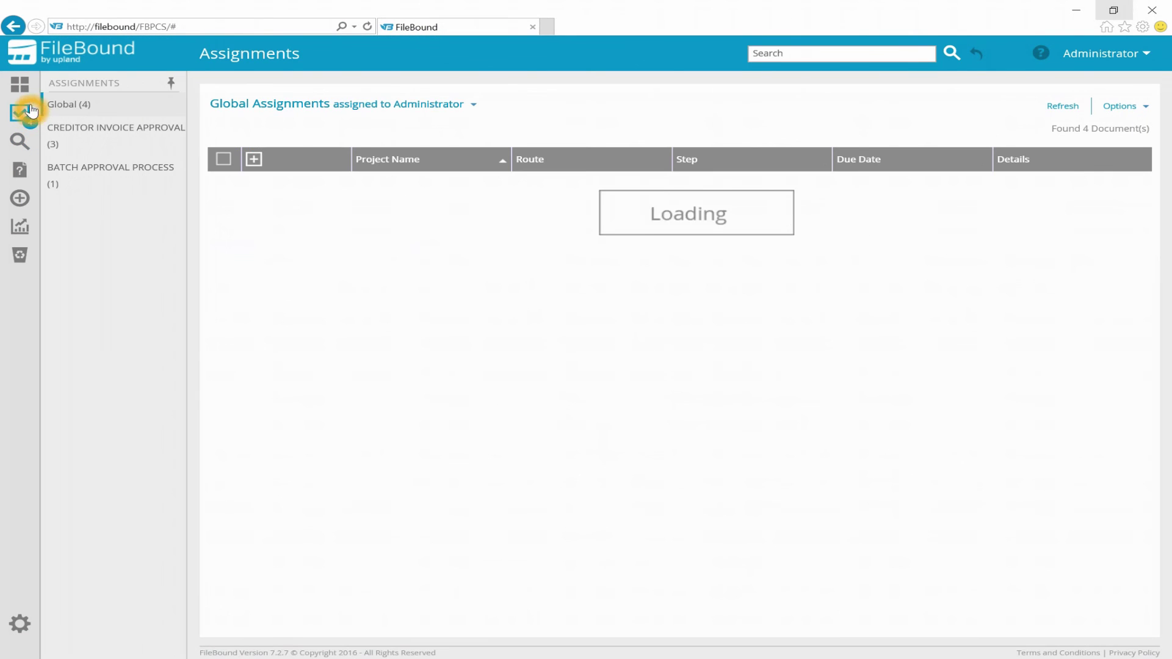
{"action": "left_click", "coordinate": [77, 176]}
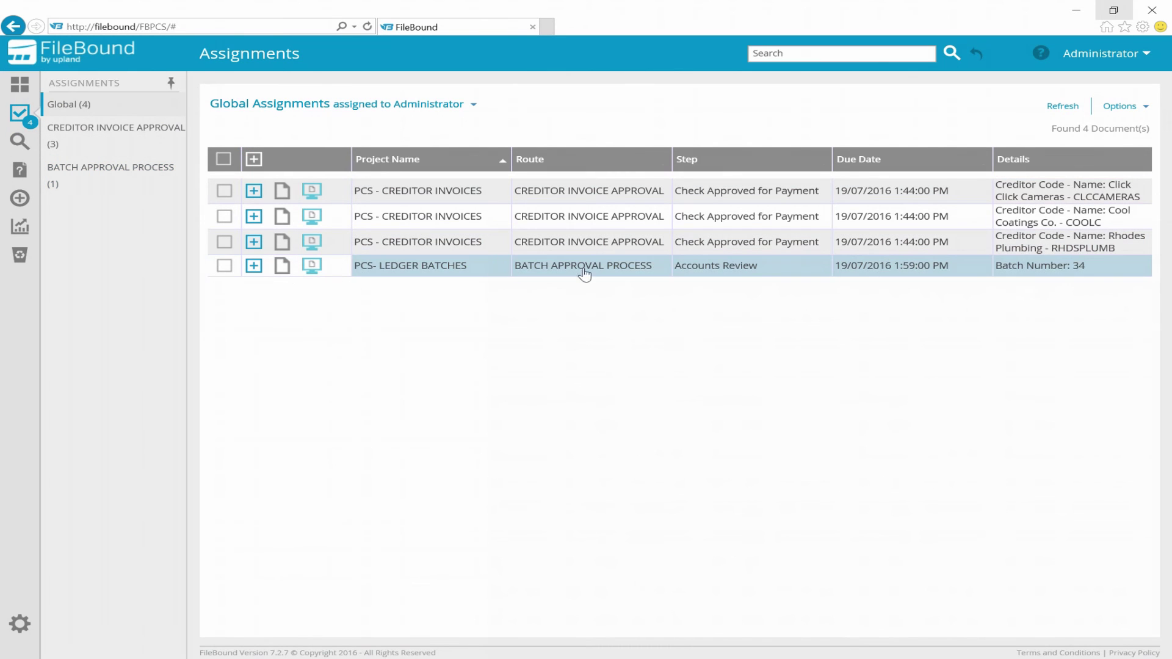
- Set ledger batch 34's Batch Period to 05 in the maximised viewer and save it
{"action": "left_click", "coordinate": [281, 266]}
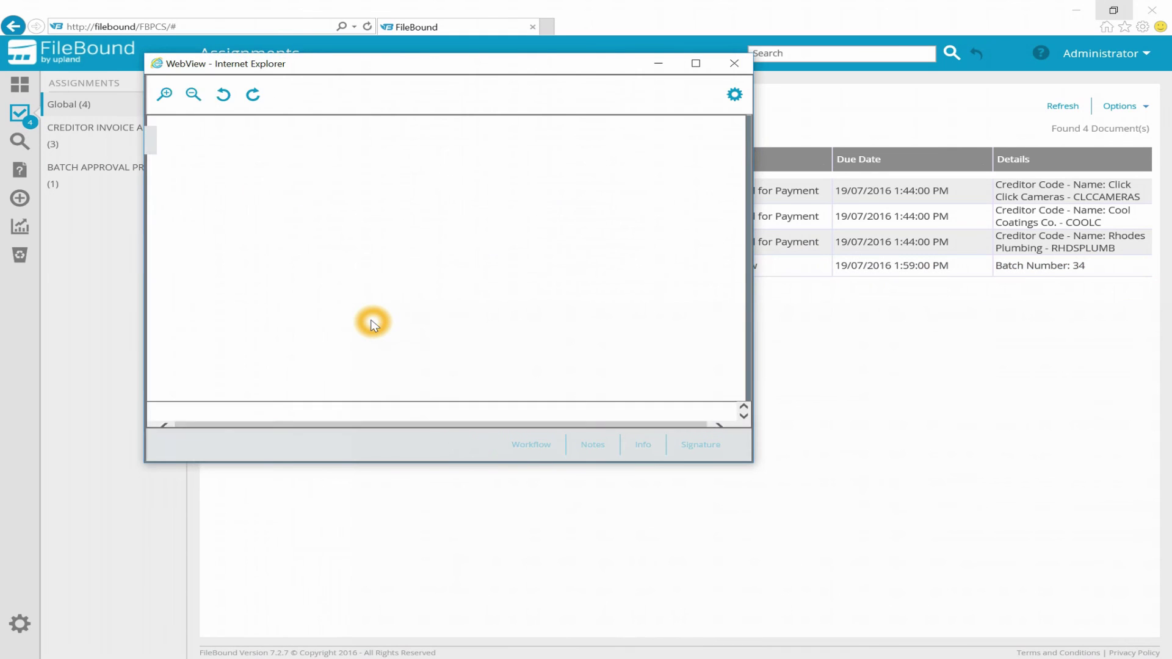
{"action": "left_click", "coordinate": [696, 63]}
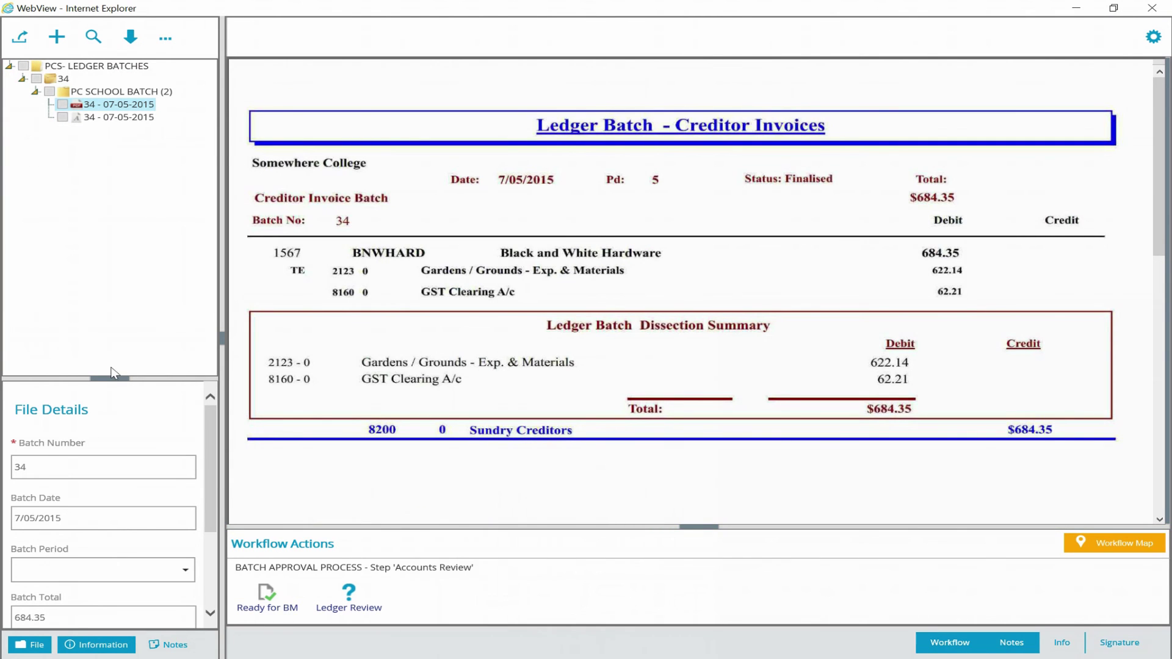
{"action": "left_click_drag", "start_coordinate": [110, 379], "coordinate": [147, 207]}
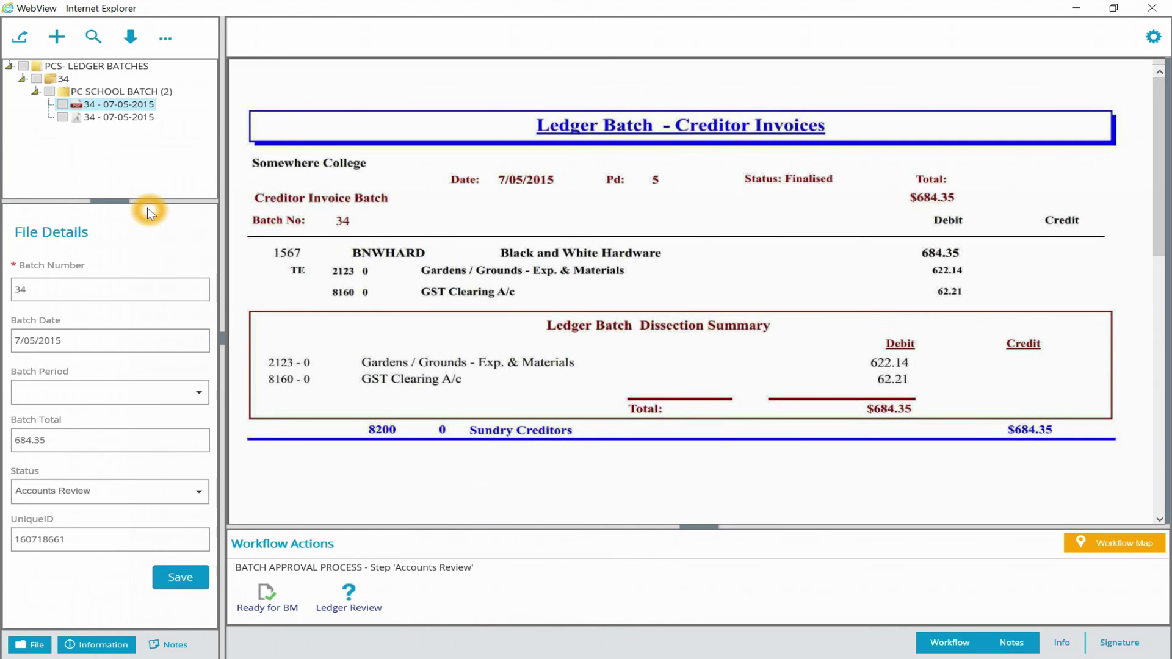
{"action": "left_click", "coordinate": [193, 403]}
{"action": "left_click", "coordinate": [32, 536]}
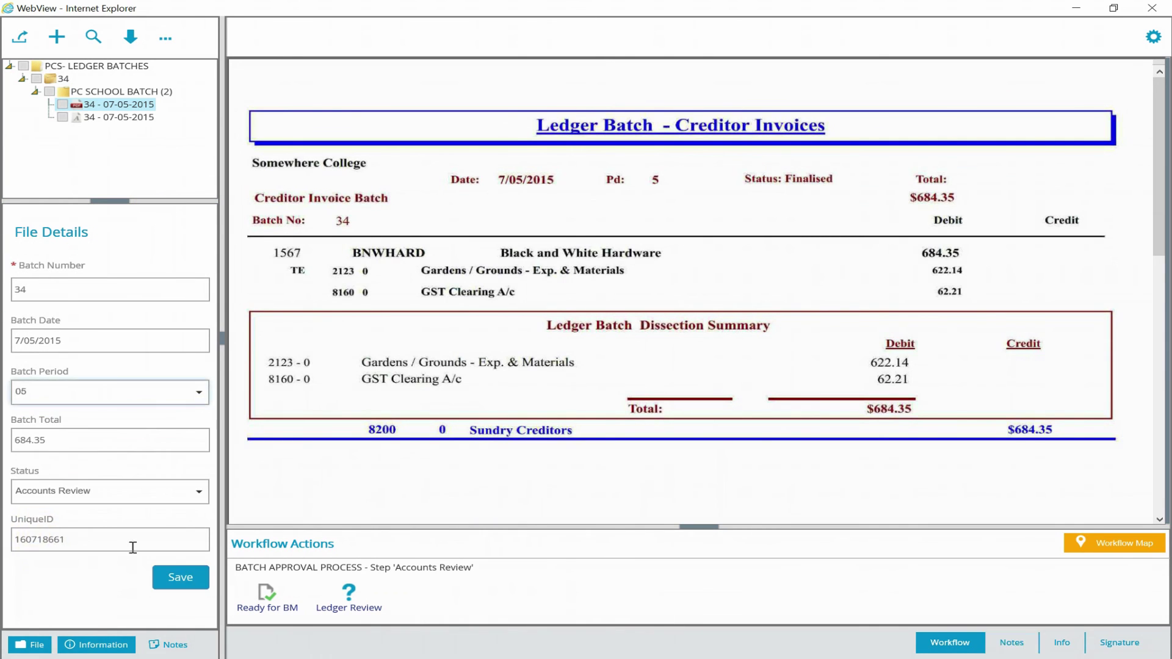
{"action": "left_click", "coordinate": [180, 577]}
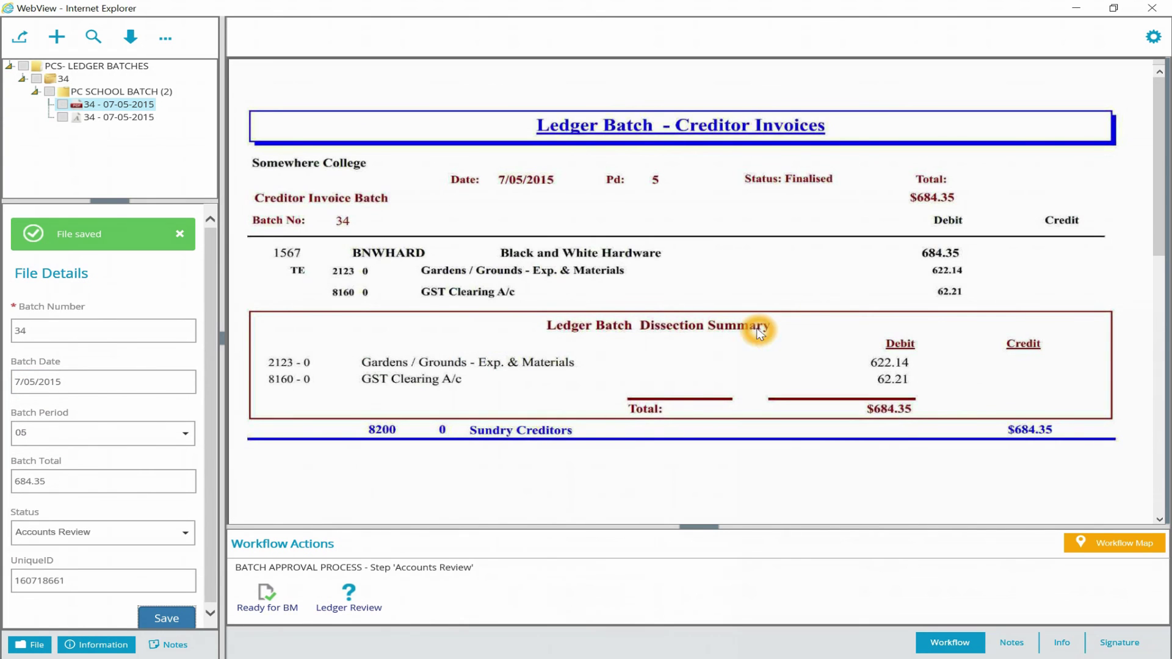
{"action": "scroll", "coordinate": [845, 287], "scroll_direction": "down", "scroll_amount": 3}
{"action": "scroll", "coordinate": [844, 287], "scroll_direction": "up", "scroll_amount": 3}
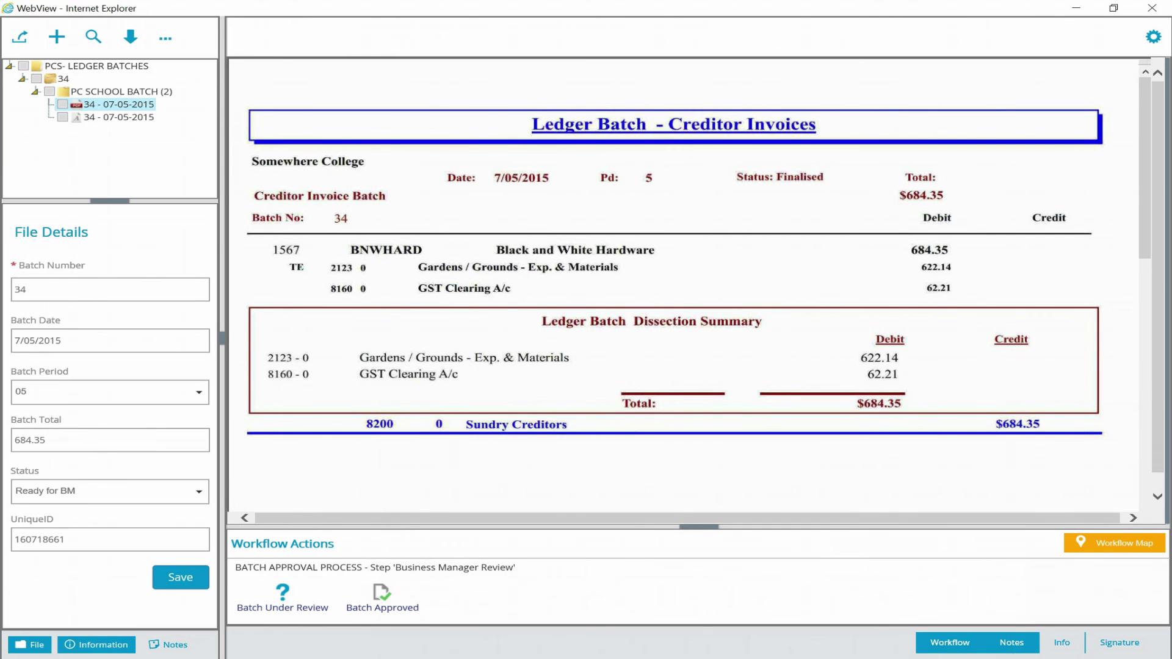
{"action": "left_click", "coordinate": [1008, 644]}
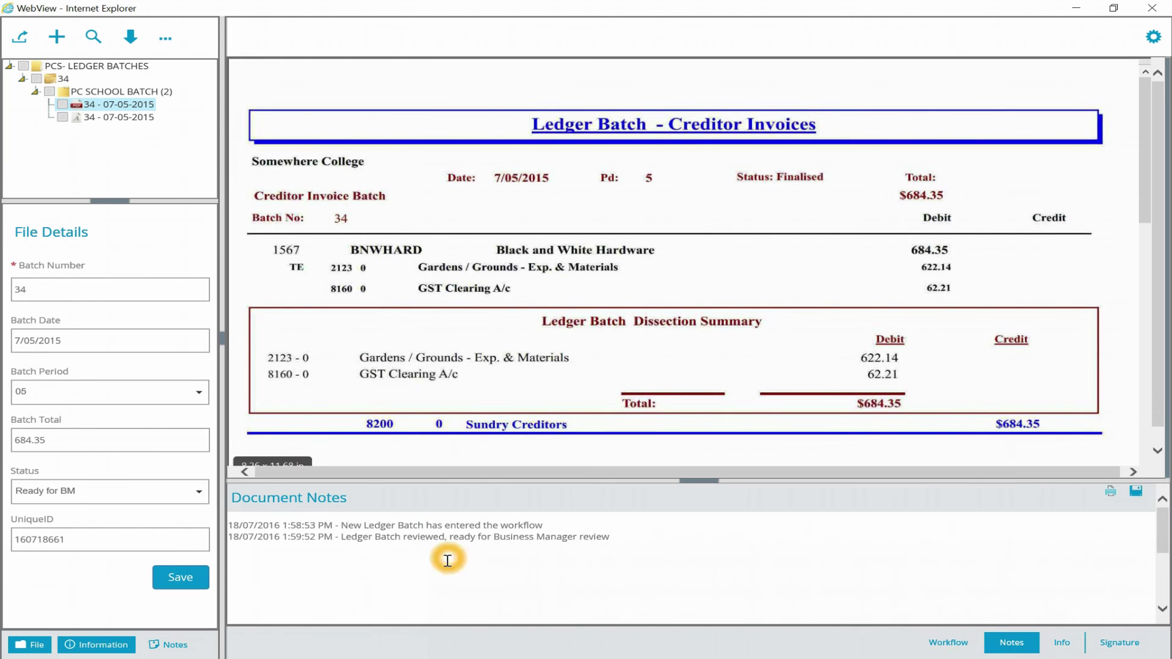
{"action": "left_click", "coordinate": [629, 517]}
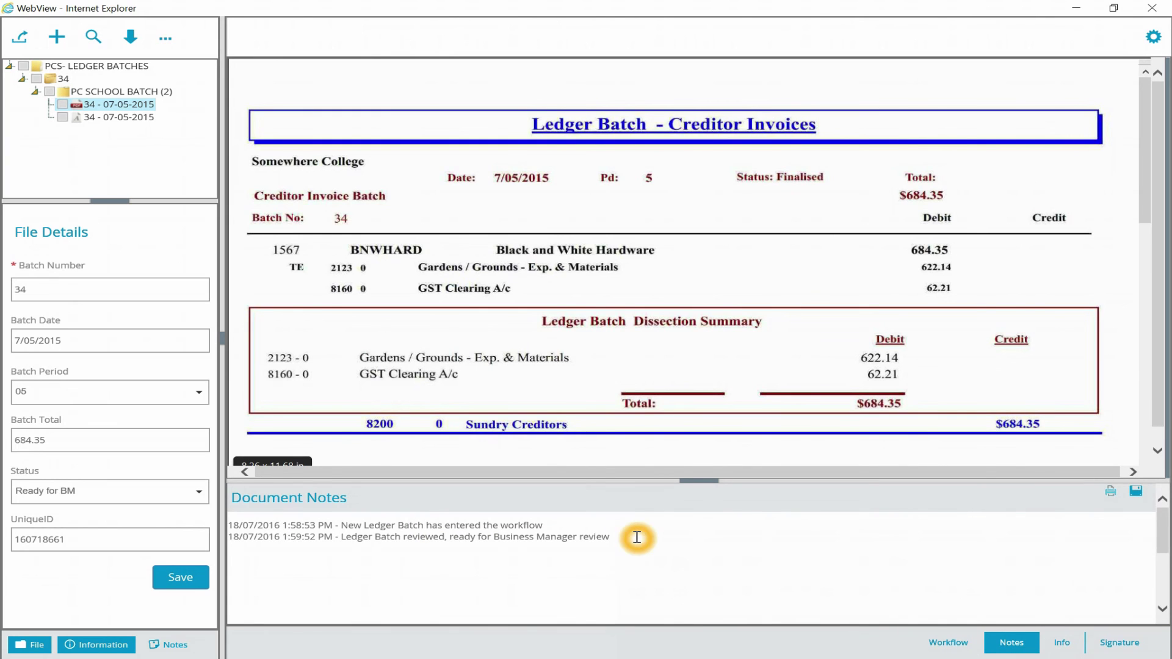
{"action": "left_click", "coordinate": [746, 546]}
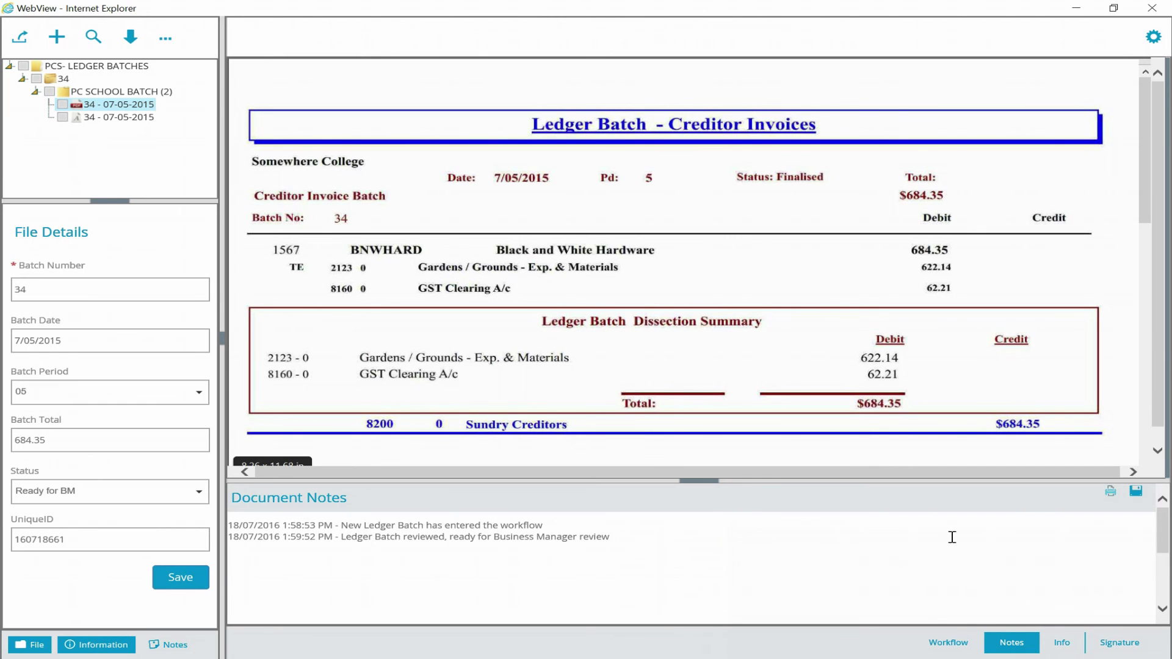
{"action": "left_click", "coordinate": [960, 639]}
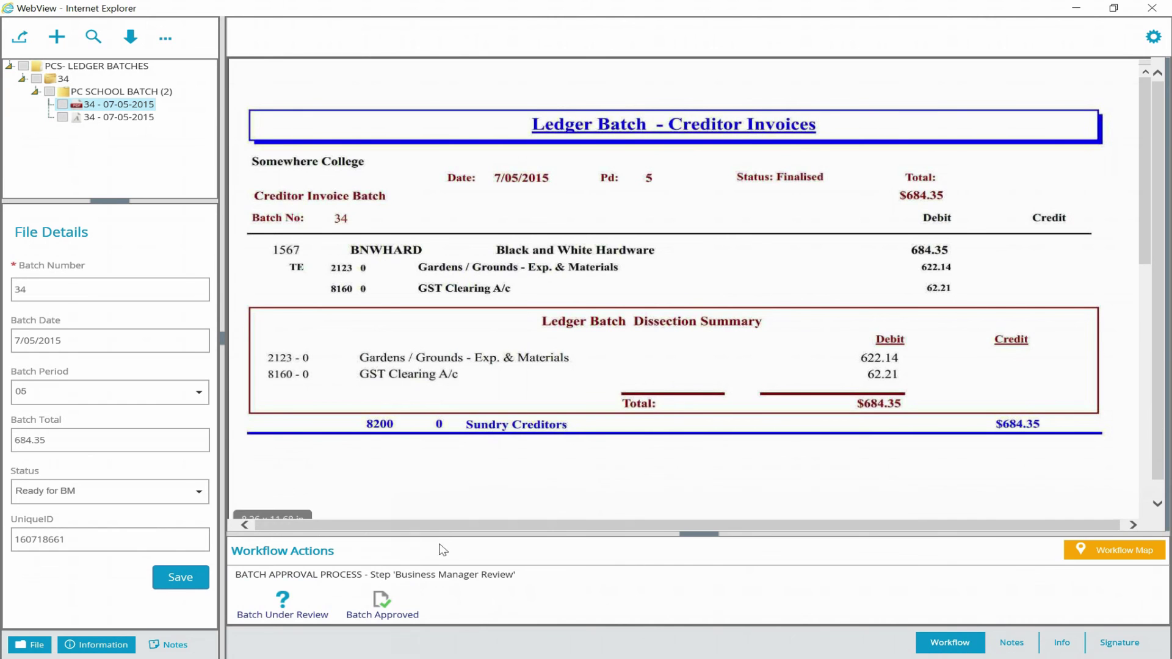
{"action": "left_click", "coordinate": [368, 540]}
{"action": "left_click", "coordinate": [490, 574]}
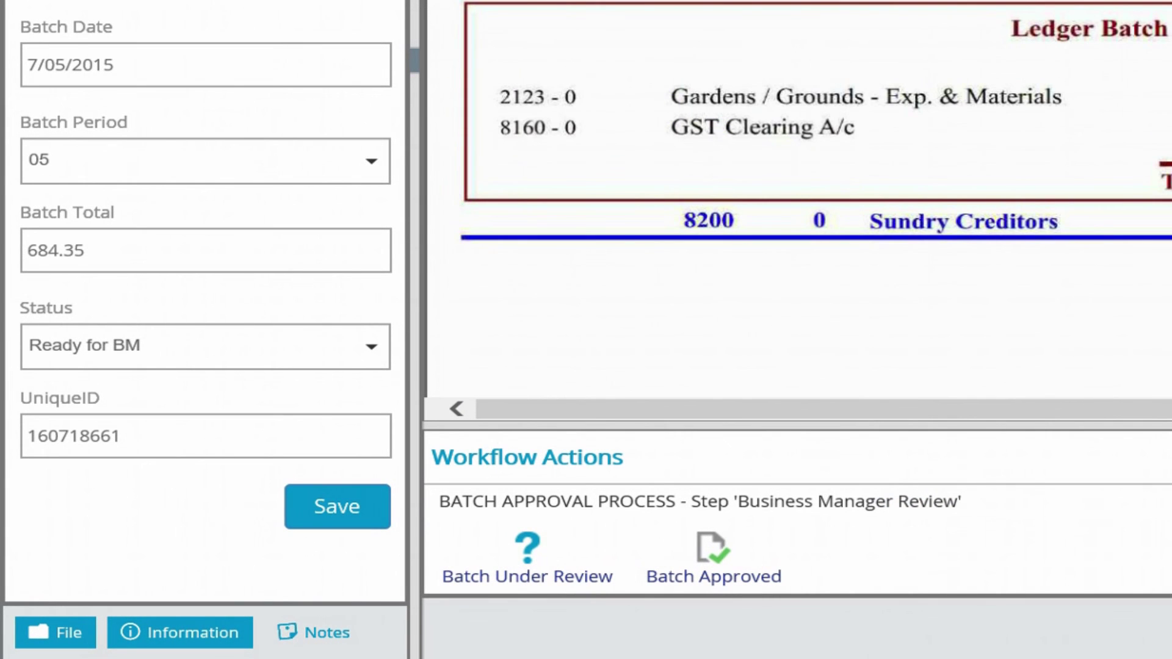
- Mark ledger batch 34 Batch Approved, then Batch Finalised
{"action": "left_click", "coordinate": [740, 579]}
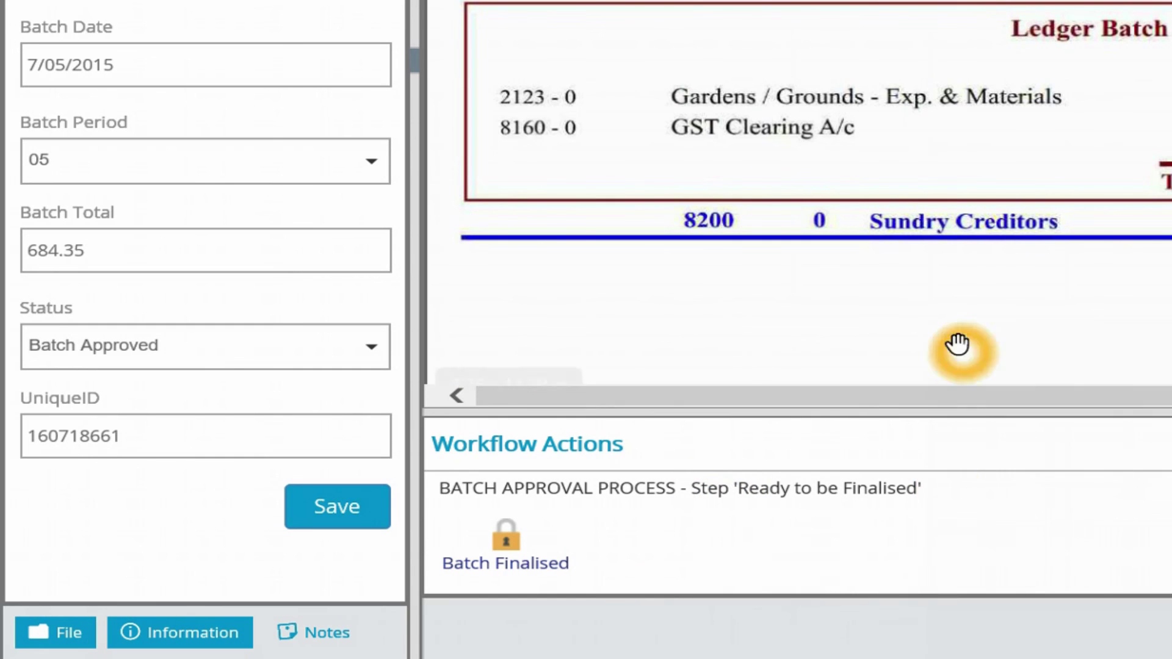
{"action": "left_click", "coordinate": [488, 571]}
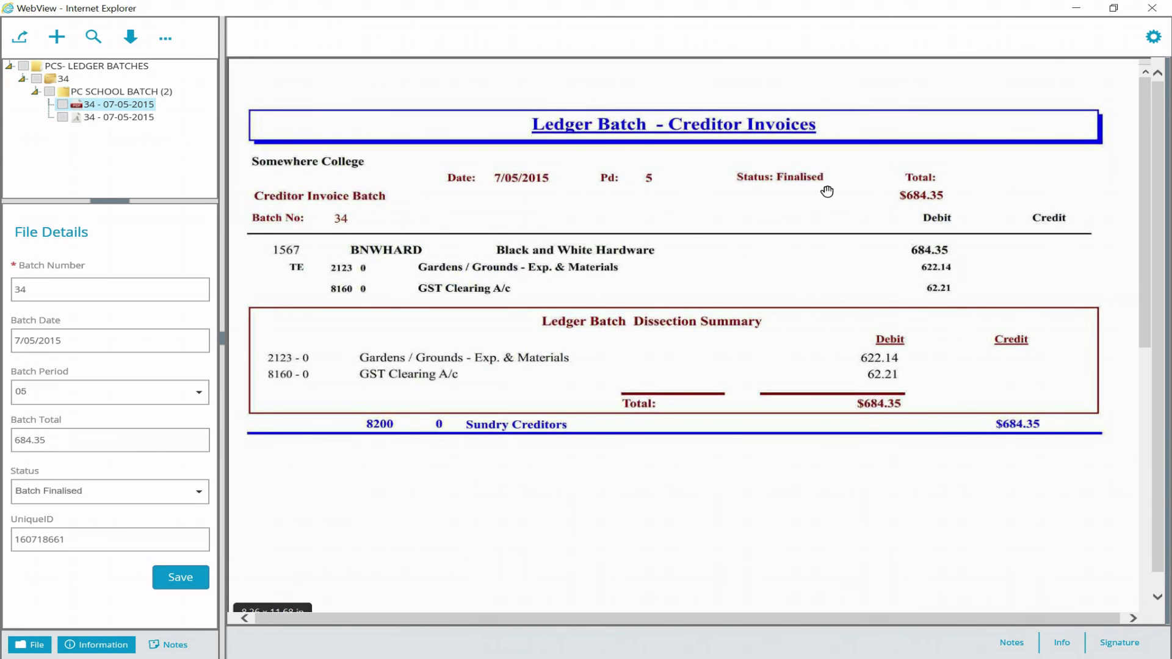
- Search PCS - CREDITOR INVOICES files and check invoice 1567 reads Invoice Finalised under batch 34
{"action": "left_click", "coordinate": [1152, 8]}
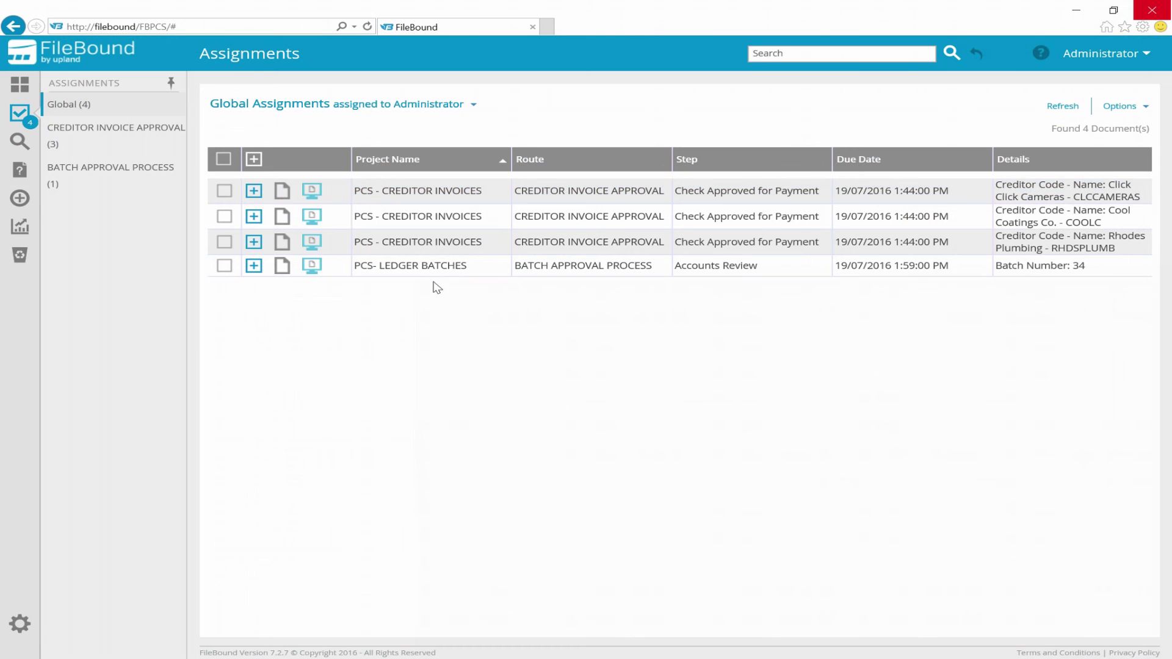
{"action": "left_click", "coordinate": [22, 142]}
{"action": "left_click", "coordinate": [635, 146]}
{"action": "left_click", "coordinate": [668, 560]}
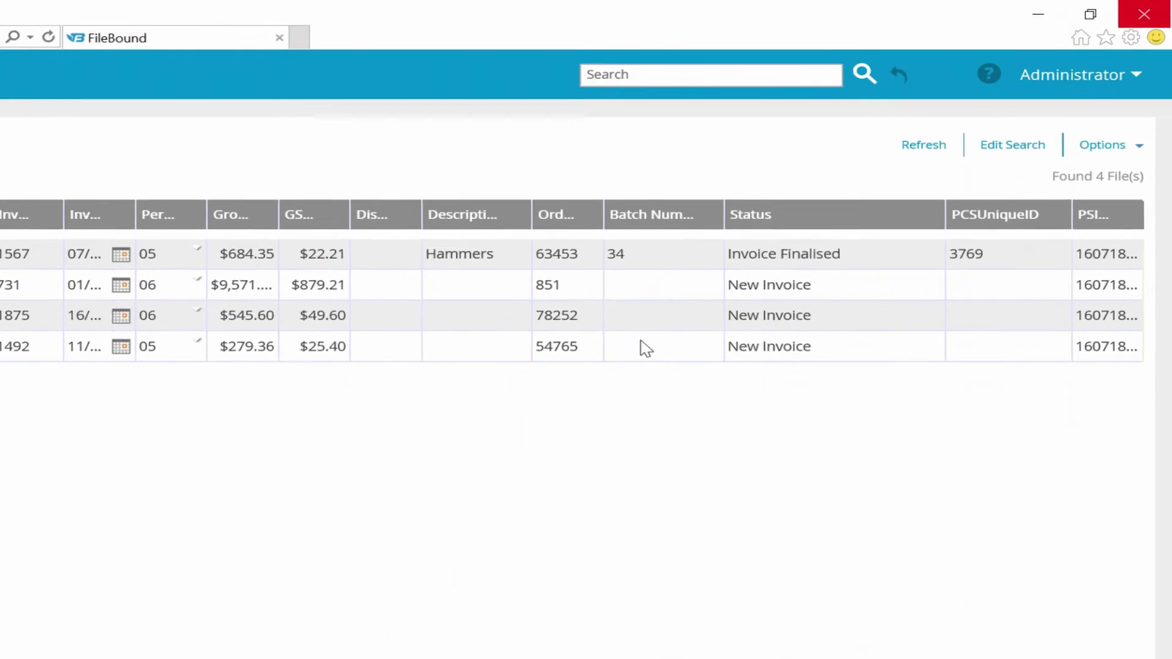
{"action": "left_click", "coordinate": [848, 278]}
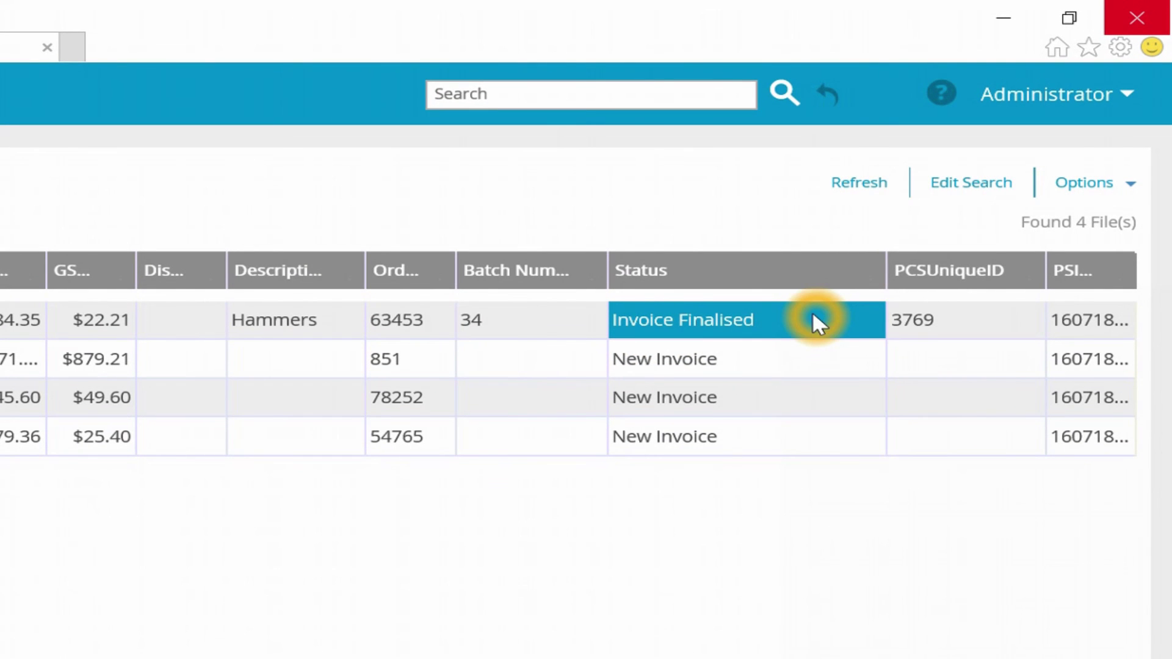
{"action": "left_click", "coordinate": [542, 319]}
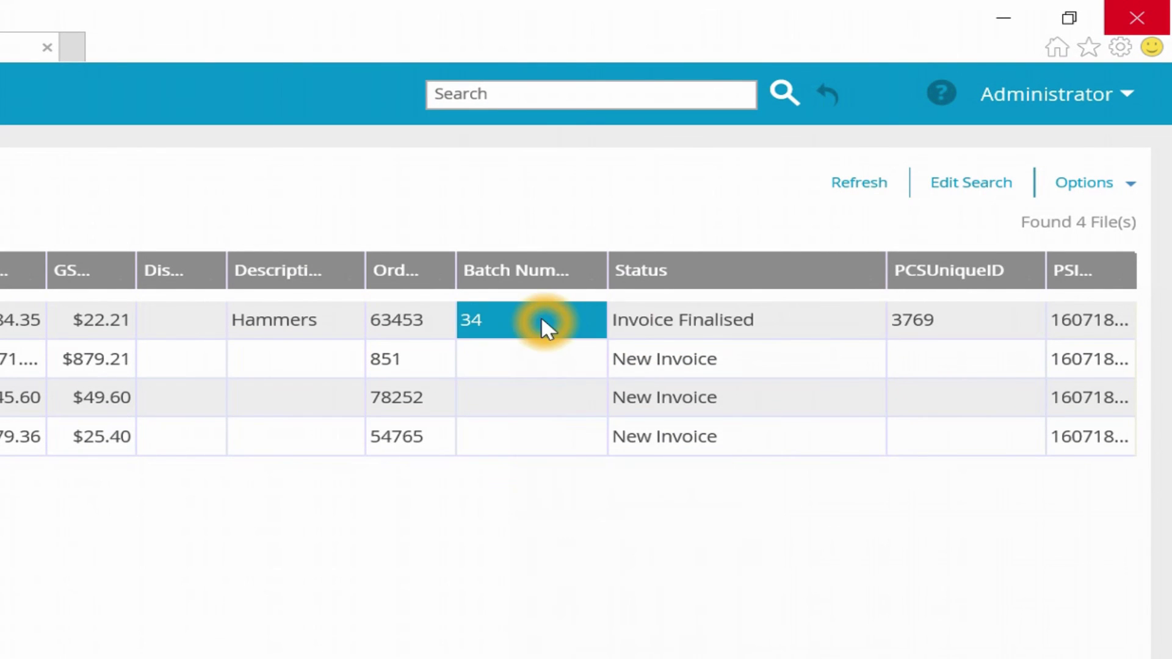